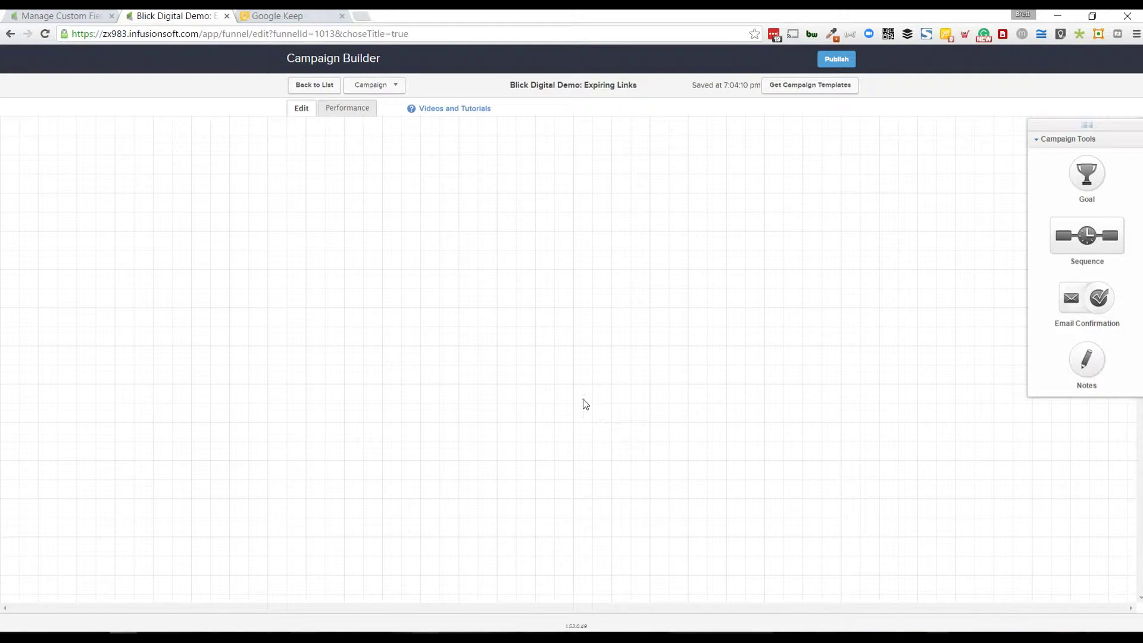
- Leave the contact custom fields list and return to the empty 'Blick Digital Demo: Expiring Links' canvas
{"action": "left_click", "coordinate": [95, 16]}
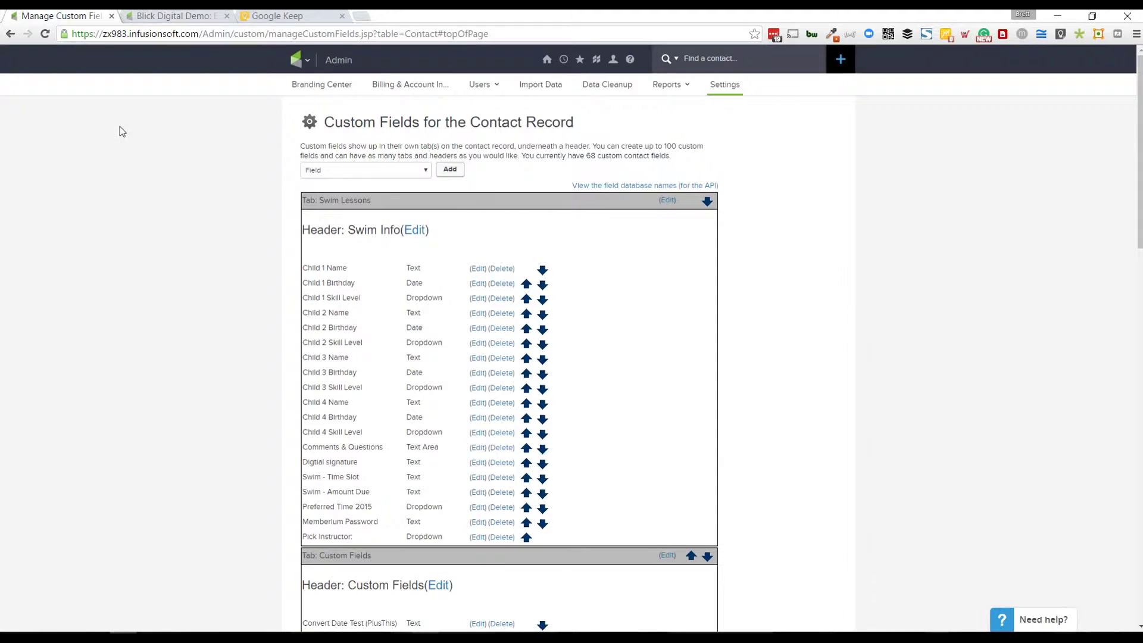
{"action": "mouse_move", "coordinate": [297, 60]}
{"action": "key", "text": "ctrl+Tab"}
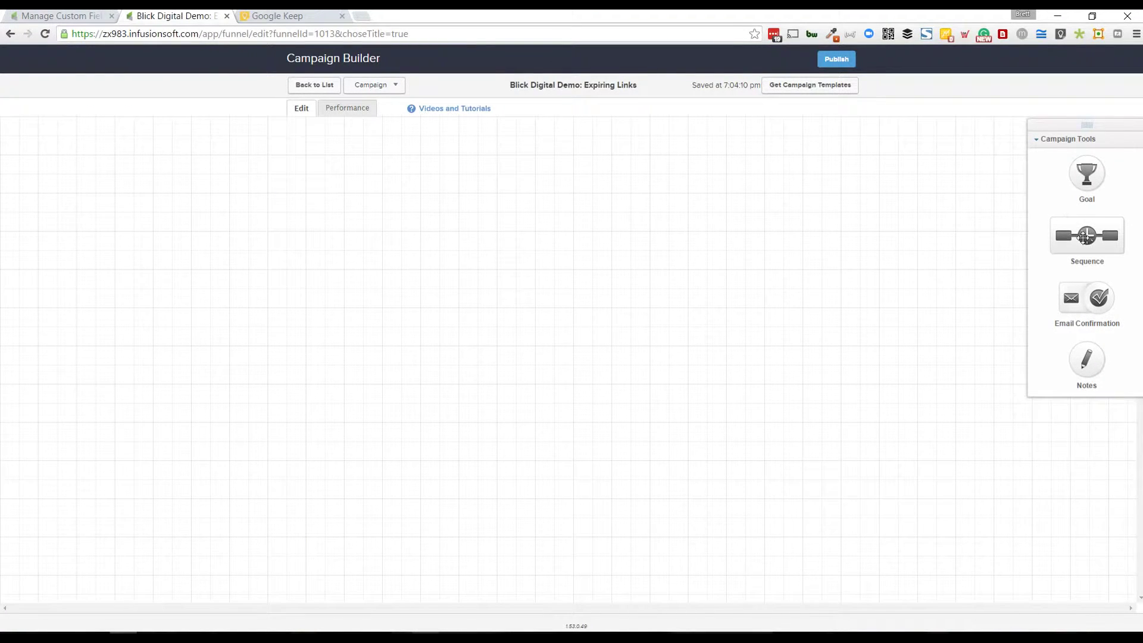
- Place a new sequence on the campaign, rename it 'Act Quickly', and open it for editing
{"action": "left_click_drag", "start_coordinate": [1086, 237], "coordinate": [265, 278]}
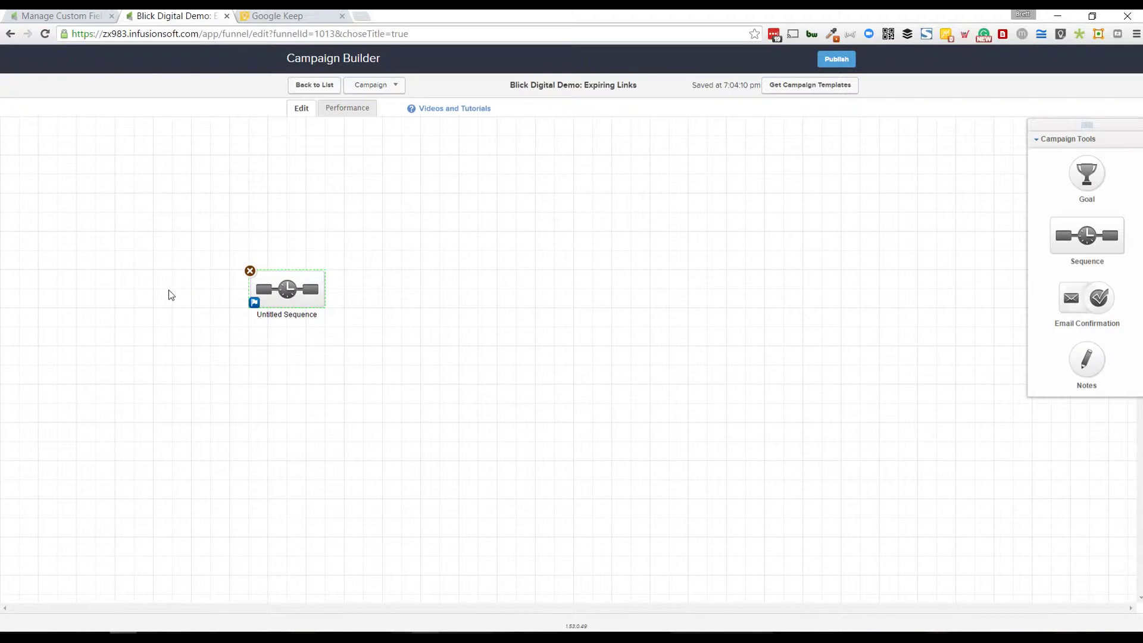
{"action": "double_click", "coordinate": [288, 315]}
{"action": "type", "text": "Act Quickly"}
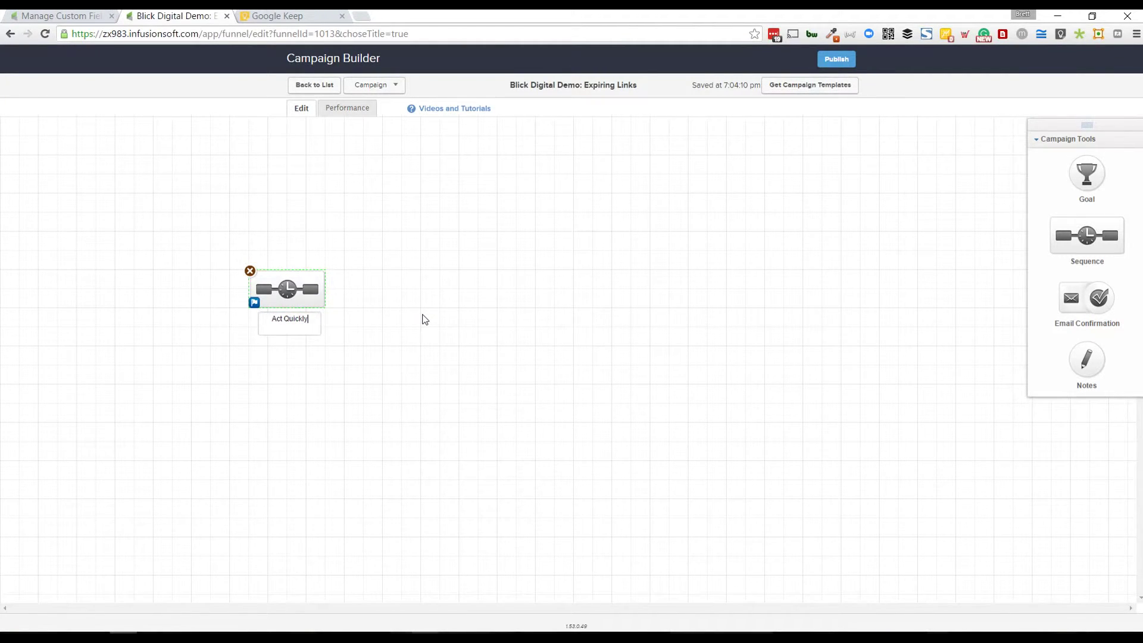
{"action": "left_click", "coordinate": [420, 309]}
{"action": "double_click", "coordinate": [301, 293]}
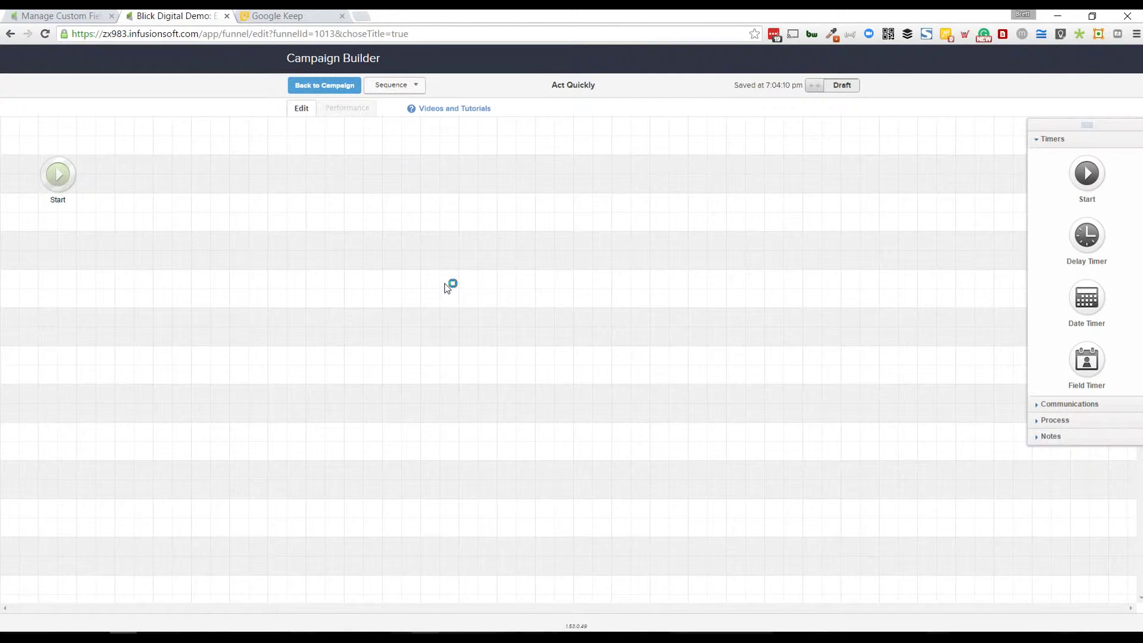
{"action": "left_click", "coordinate": [1072, 424]}
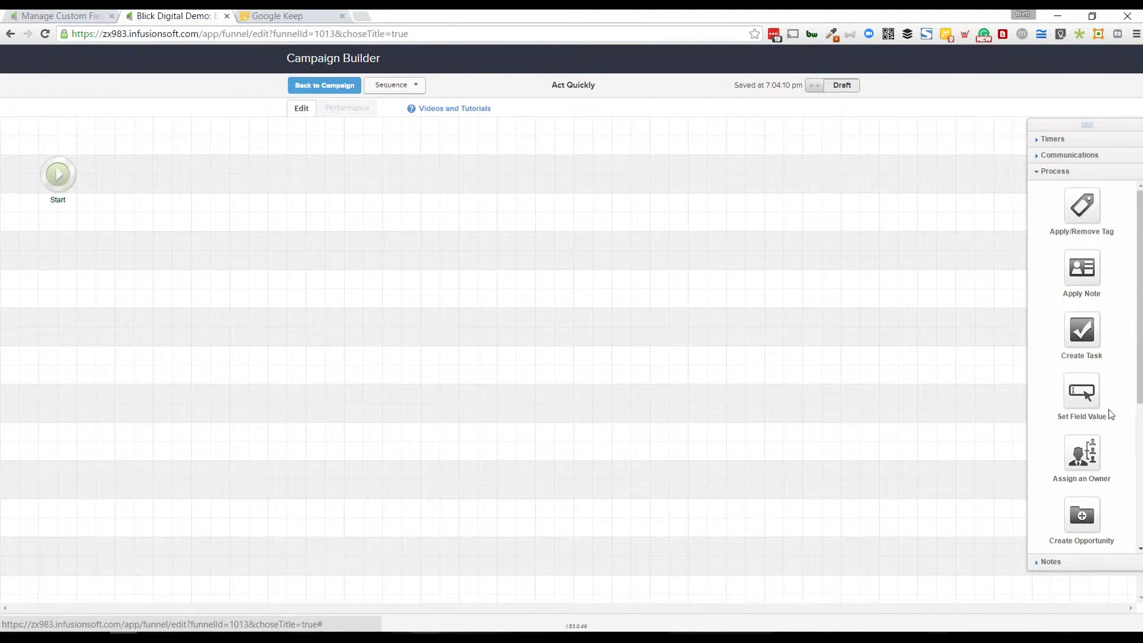
{"action": "left_click_drag", "start_coordinate": [1094, 392], "coordinate": [154, 178]}
{"action": "double_click", "coordinate": [154, 178]}
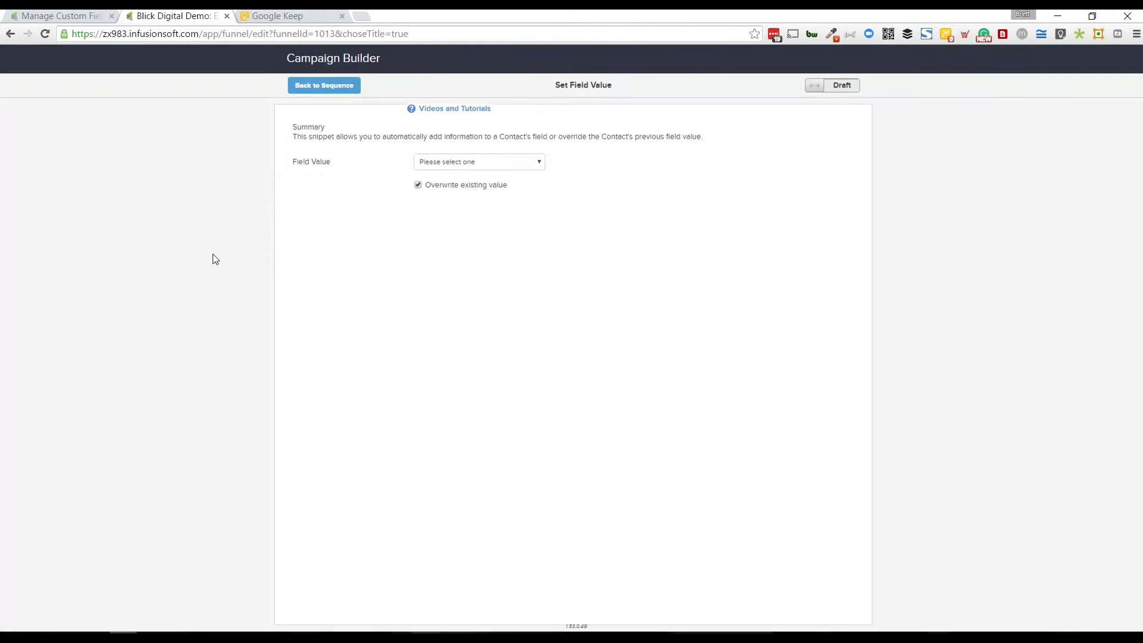
{"action": "left_click", "coordinate": [505, 167]}
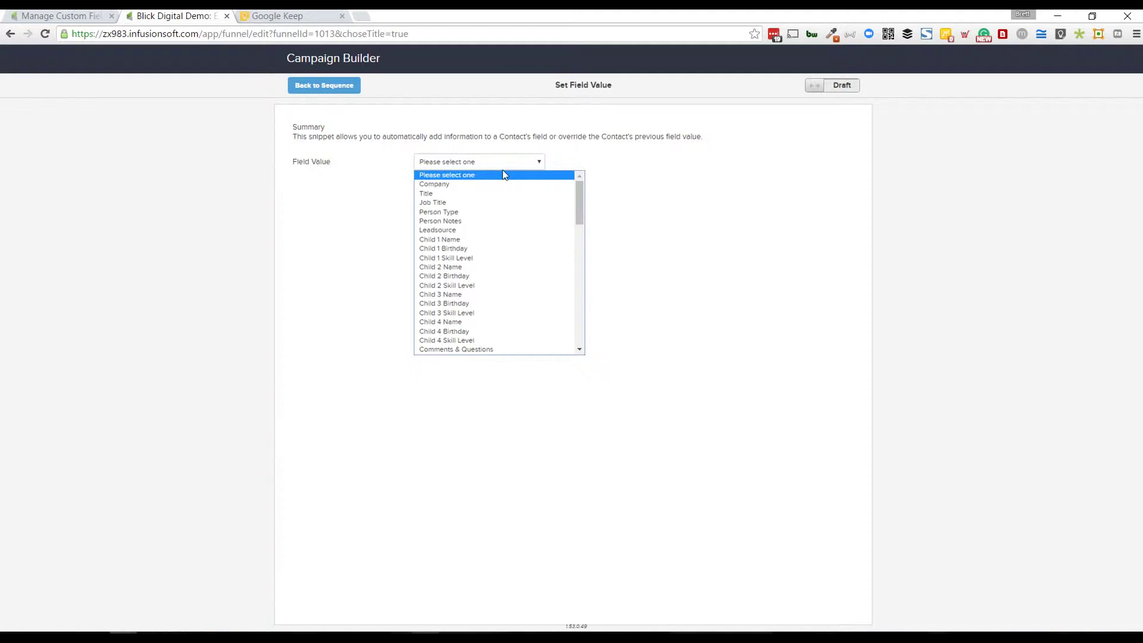
{"action": "scroll", "coordinate": [508, 216], "scroll_direction": "down", "scroll_amount": 10}
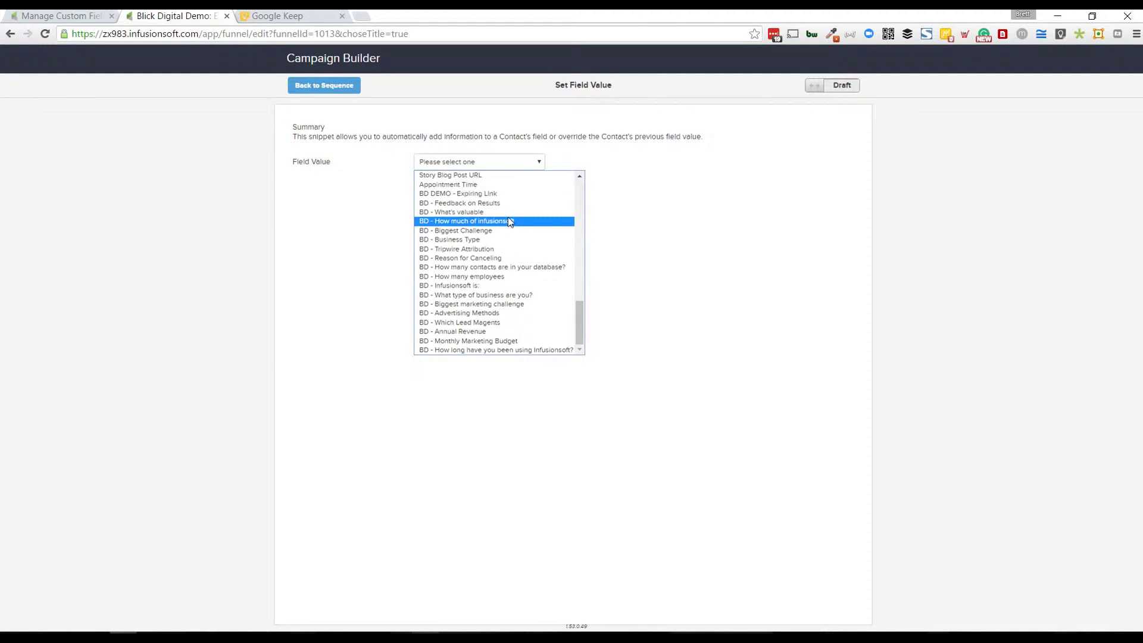
{"action": "left_click", "coordinate": [483, 194]}
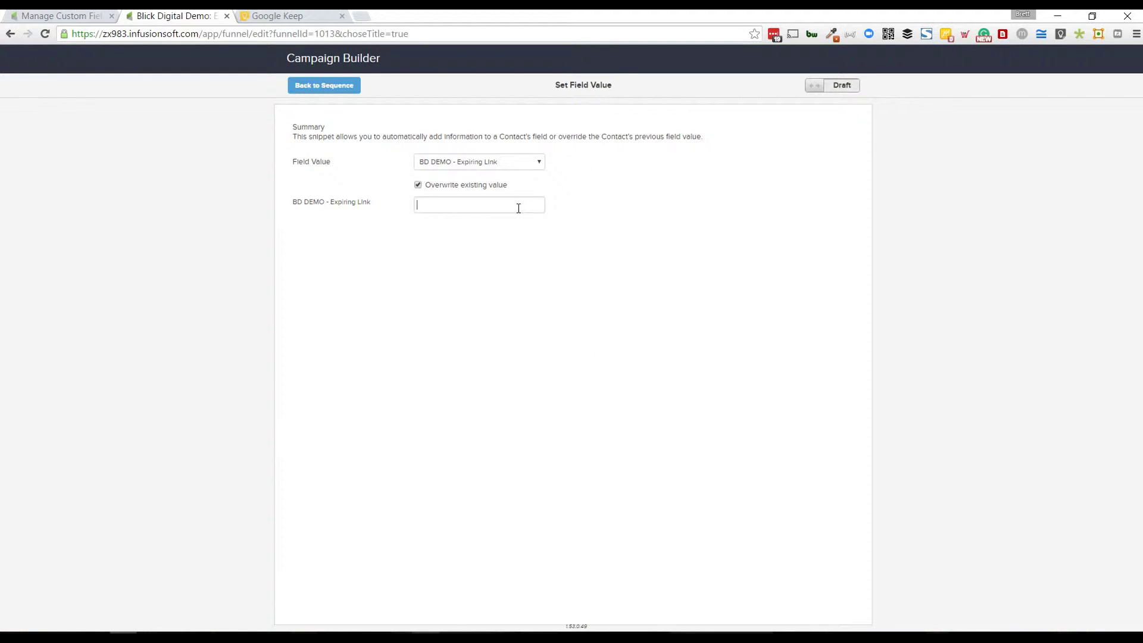
{"action": "type", "text": "http://blickdigital.com/50off"}
{"action": "left_click_drag", "start_coordinate": [510, 205], "coordinate": [490, 206]}
{"action": "left_click", "coordinate": [589, 199]}
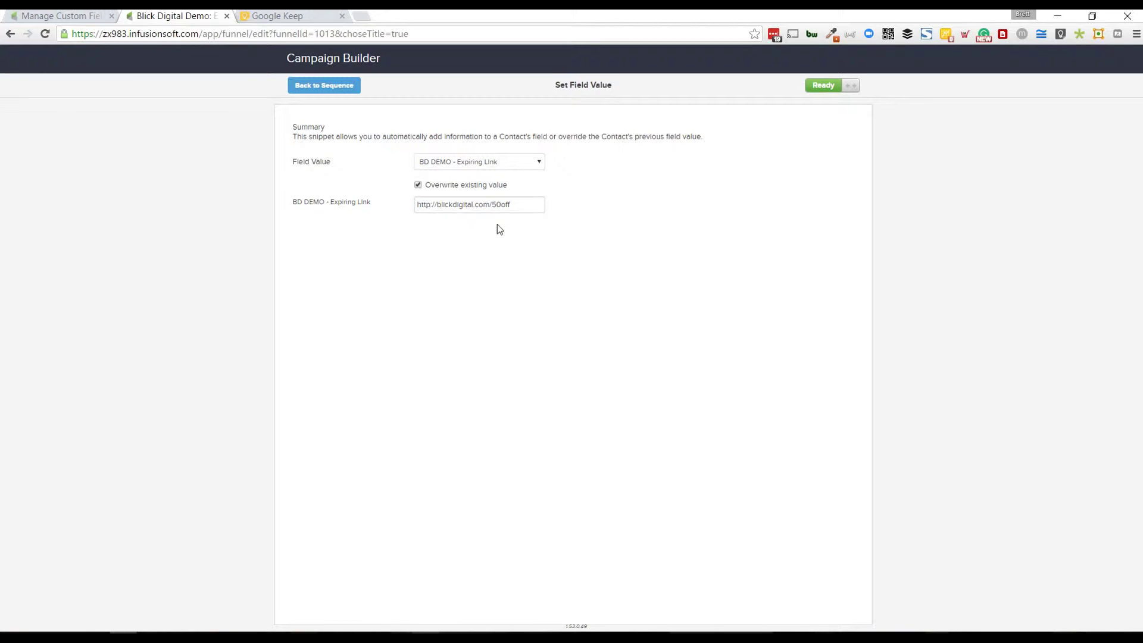
- Back on the sequence, add an email step named 'Present 50%' after Set Field Value
{"action": "left_click", "coordinate": [337, 91]}
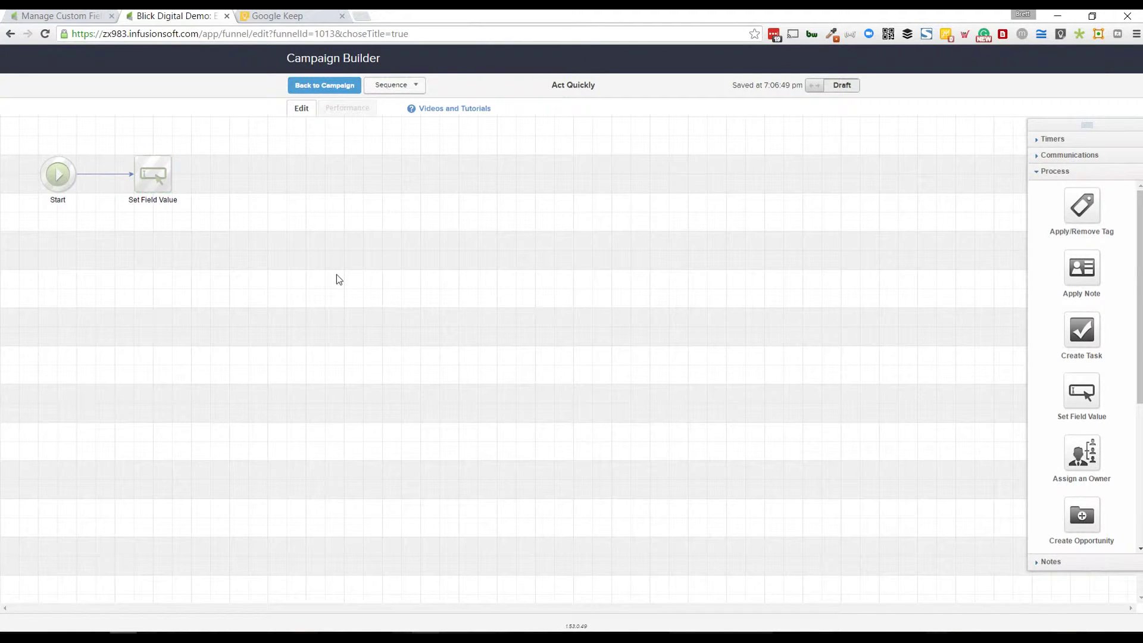
{"action": "left_click", "coordinate": [1071, 159]}
{"action": "left_click_drag", "start_coordinate": [1086, 190], "coordinate": [424, 184]}
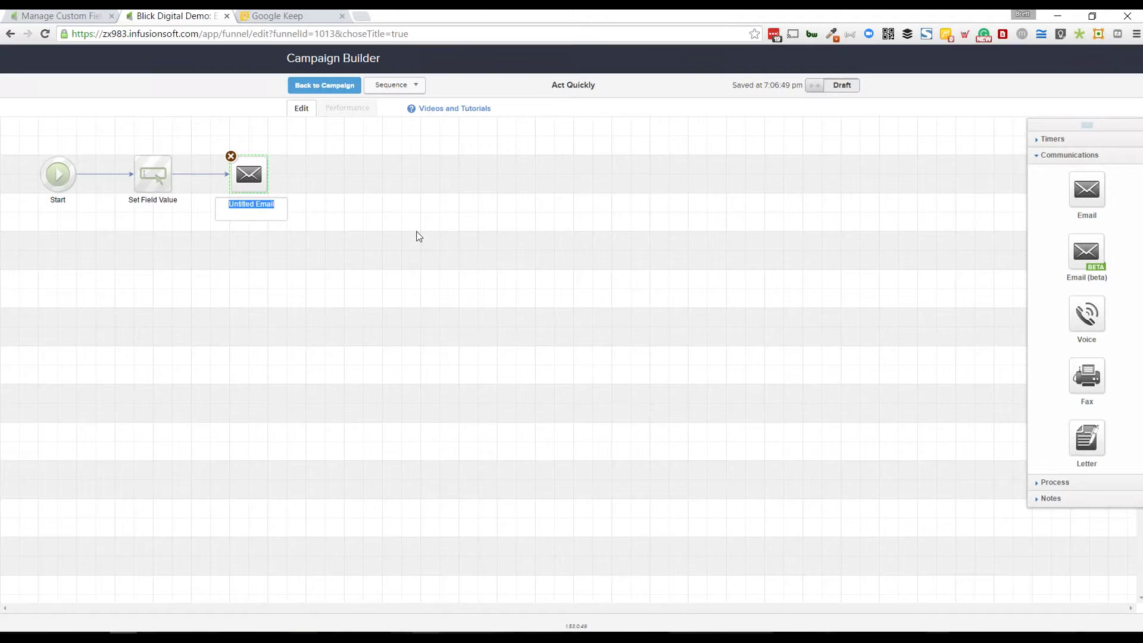
{"action": "type", "text": "Present 50%"}
- Replace the Present 50% email's template paragraphs with the line 'Available for 24 Hours:'
{"action": "left_click", "coordinate": [451, 235]}
{"action": "double_click", "coordinate": [259, 191]}
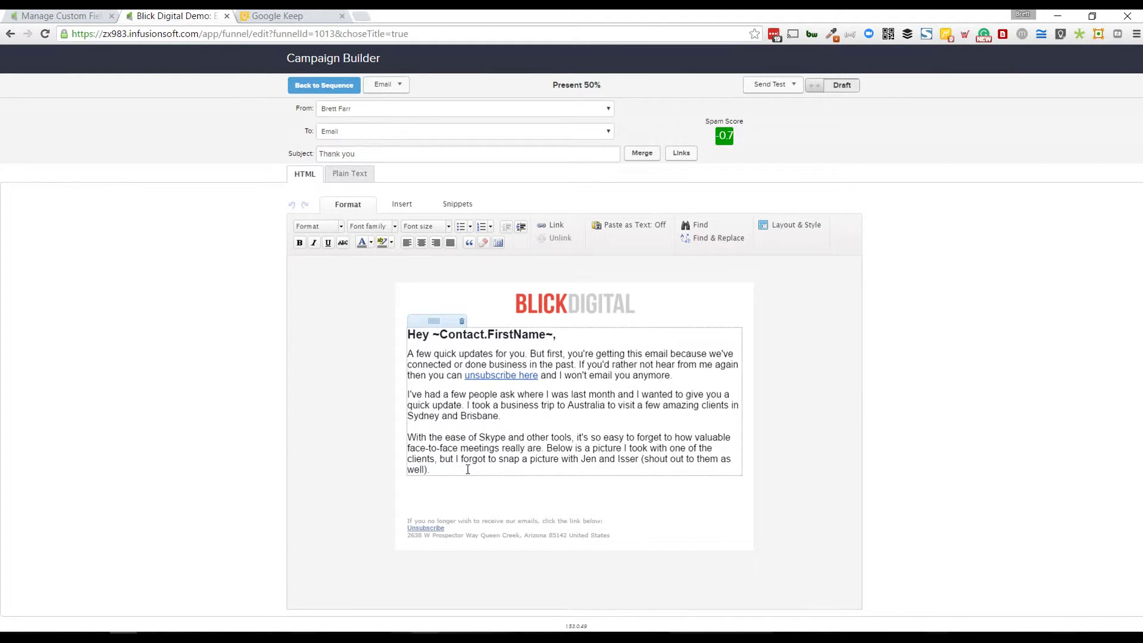
{"action": "left_click_drag", "start_coordinate": [466, 469], "coordinate": [372, 355]}
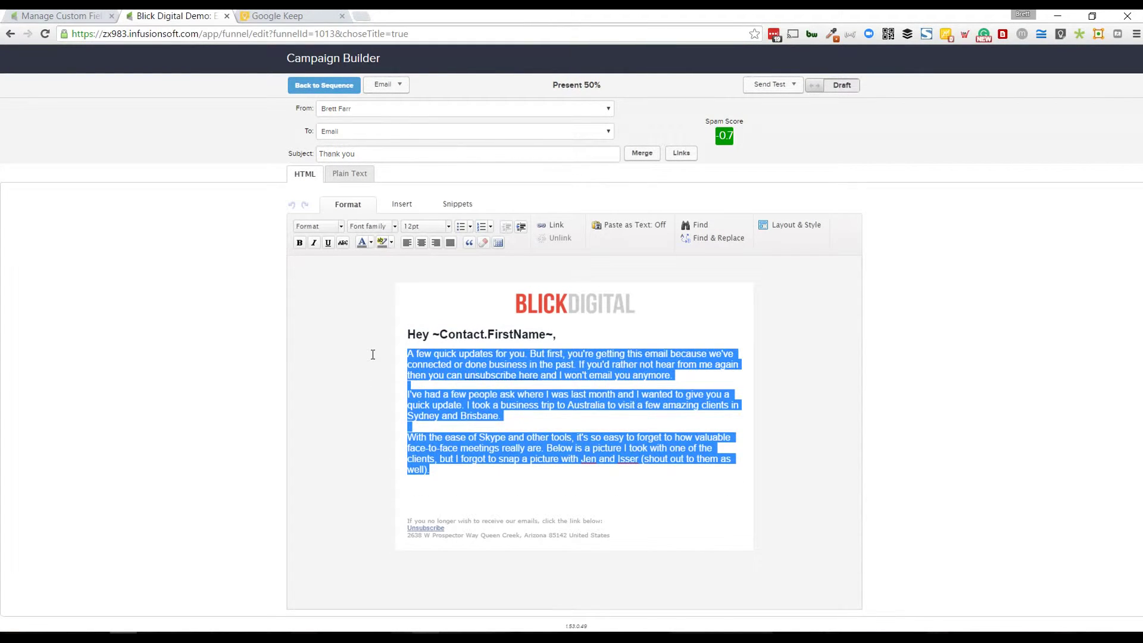
{"action": "key", "text": "BackSpace"}
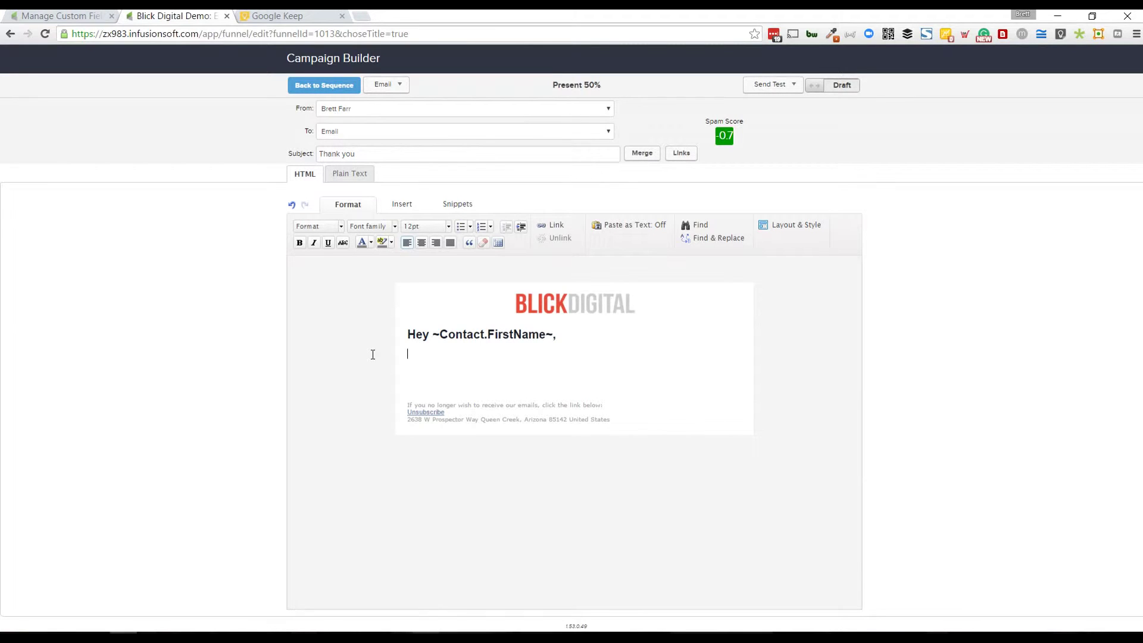
{"action": "type", "text": "Available for 24 Hours:"}
{"action": "key", "text": "Return"}
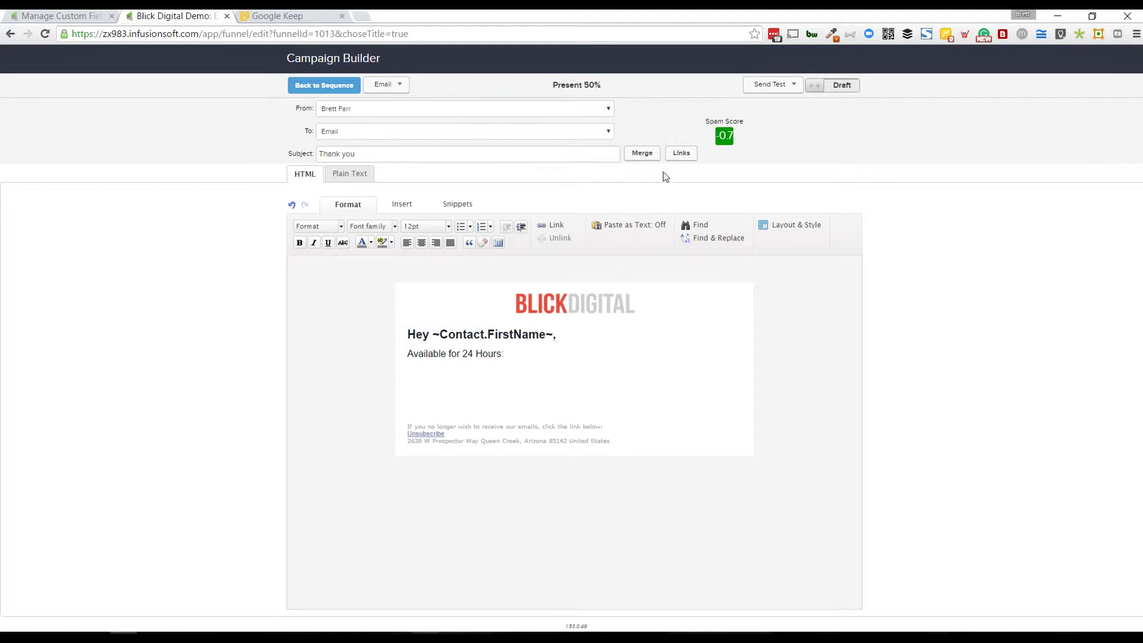
- Insert the BD DEMO - Expiring Link custom-field merge code into the email body
{"action": "left_click", "coordinate": [638, 156]}
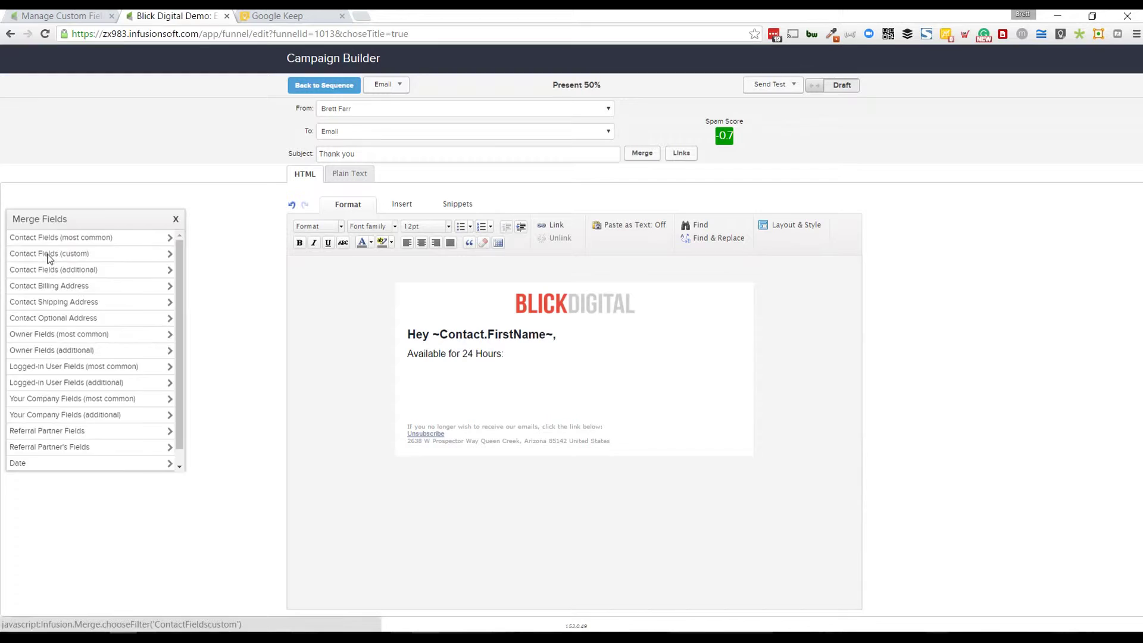
{"action": "left_click", "coordinate": [52, 259]}
{"action": "scroll", "coordinate": [88, 323], "scroll_direction": "down", "scroll_amount": 5}
{"action": "scroll", "coordinate": [88, 324], "scroll_direction": "down", "scroll_amount": 1}
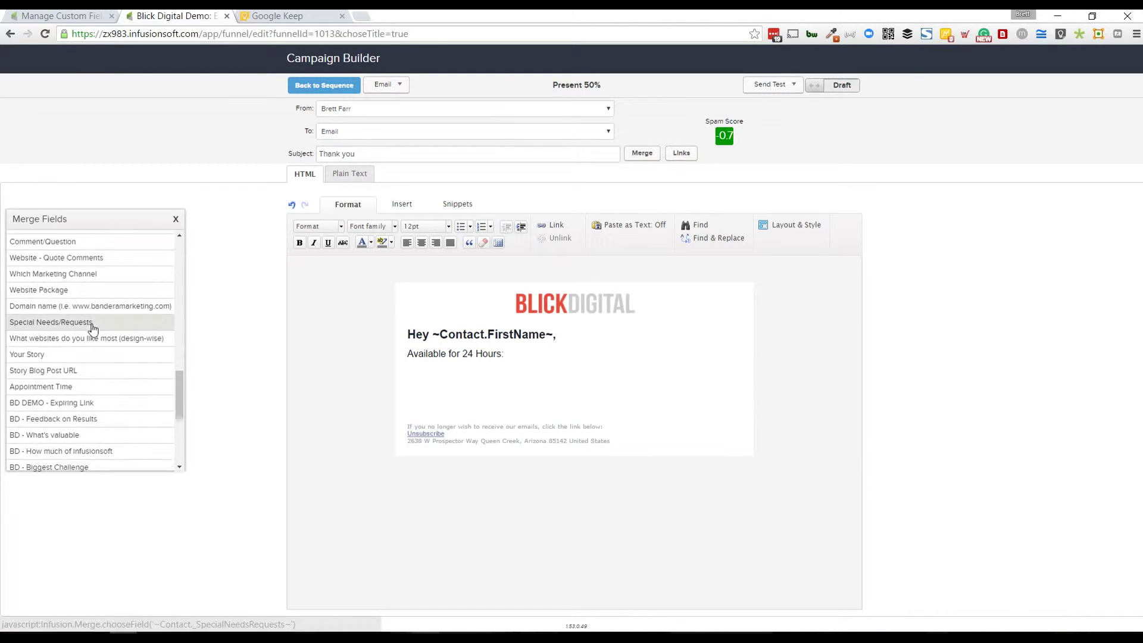
{"action": "left_click", "coordinate": [53, 410]}
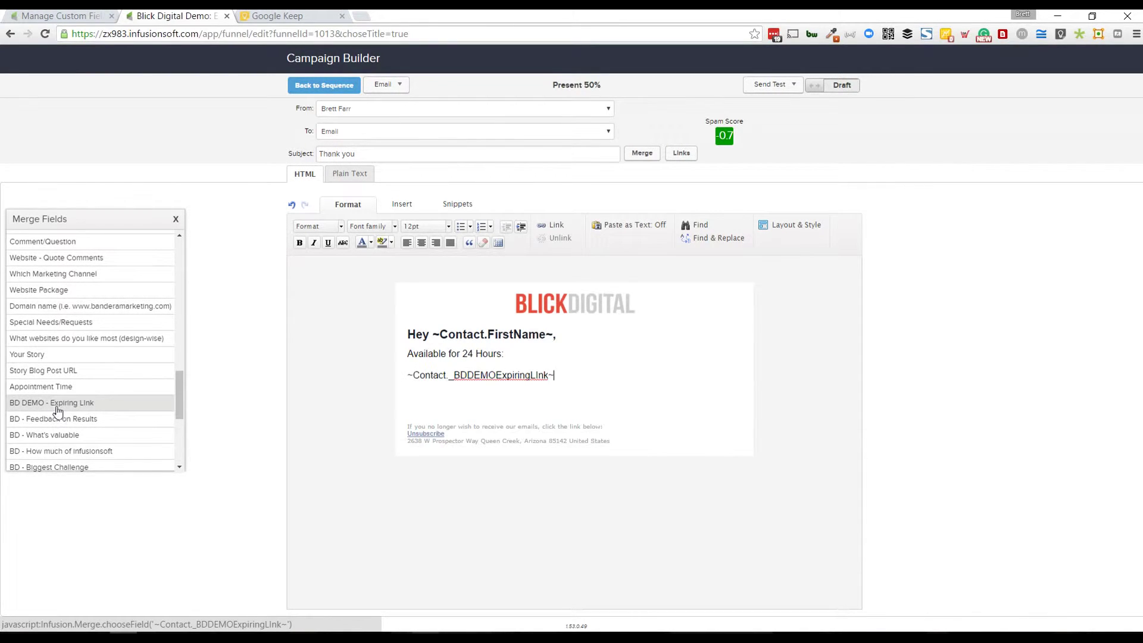
{"action": "left_click", "coordinate": [176, 220]}
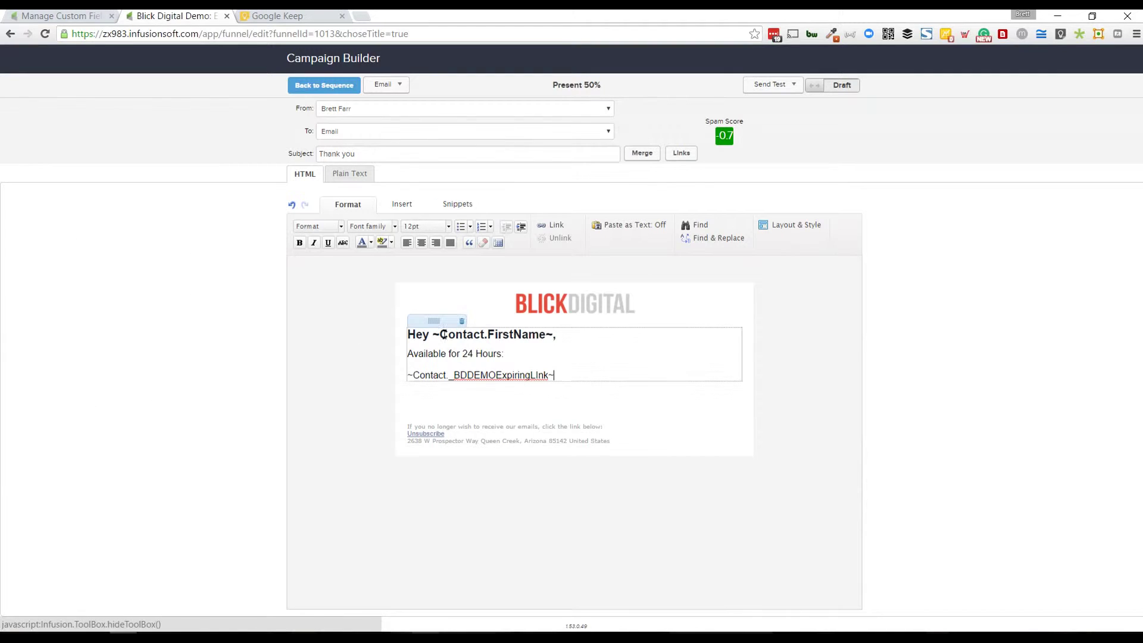
- Replace the merge field line with the text 'Click here to learn more'
{"action": "left_click_drag", "start_coordinate": [567, 376], "coordinate": [398, 379]}
{"action": "key", "text": "ctrl+c"}
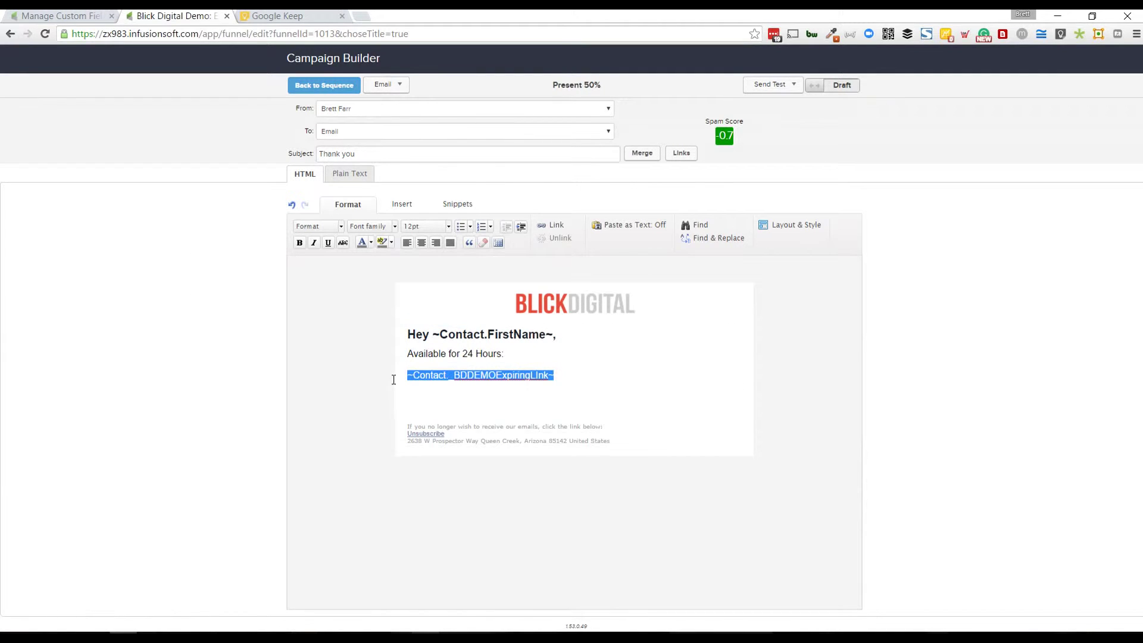
{"action": "key", "text": "Delete"}
{"action": "left_click", "coordinate": [510, 375]}
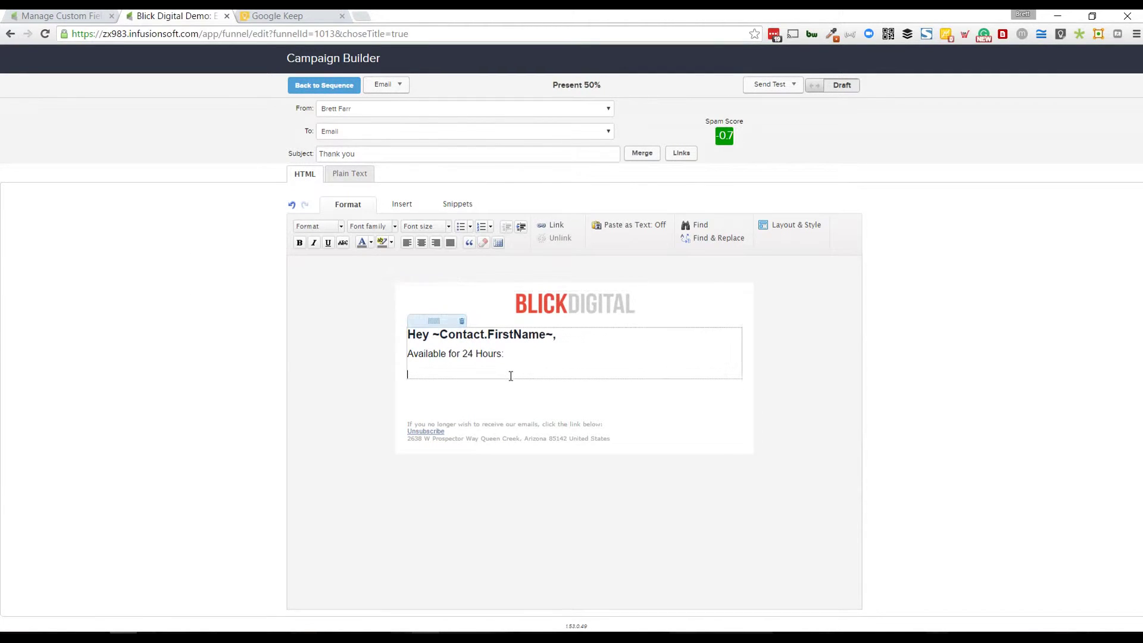
{"action": "type", "text": "Click here to "}
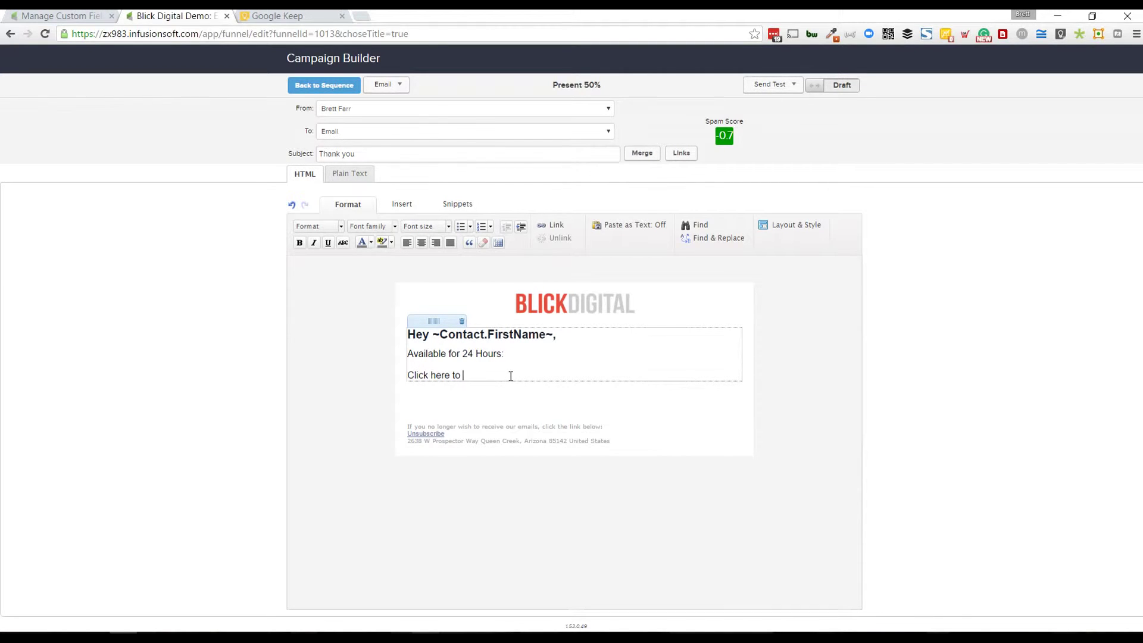
{"action": "type", "text": "learn more"}
- Link 'Click here to learn more' to ~Contact._BDDEMOExpiringLink~ and mark the email Ready
{"action": "triple_click", "coordinate": [510, 375]}
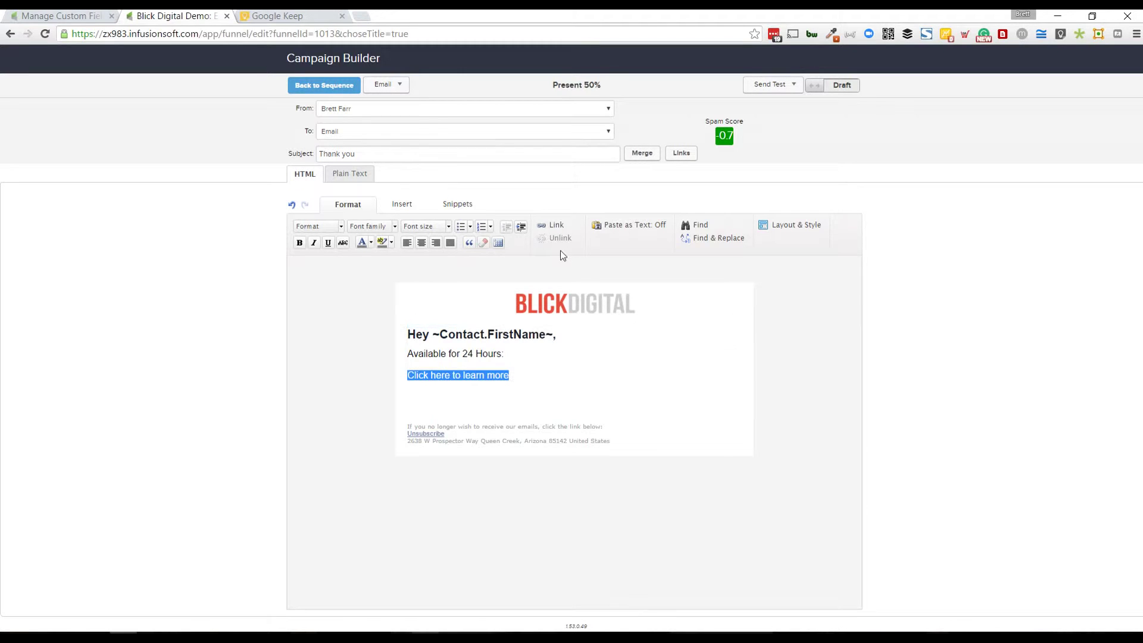
{"action": "left_click", "coordinate": [563, 225]}
{"action": "left_click", "coordinate": [510, 247]}
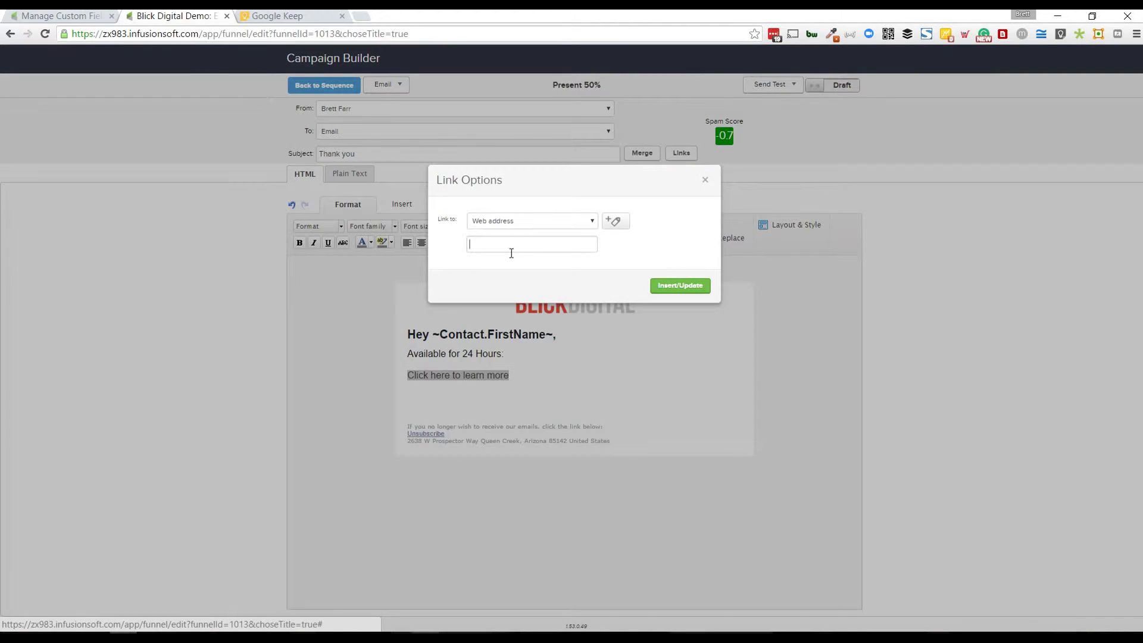
{"action": "key", "text": "ctrl+v"}
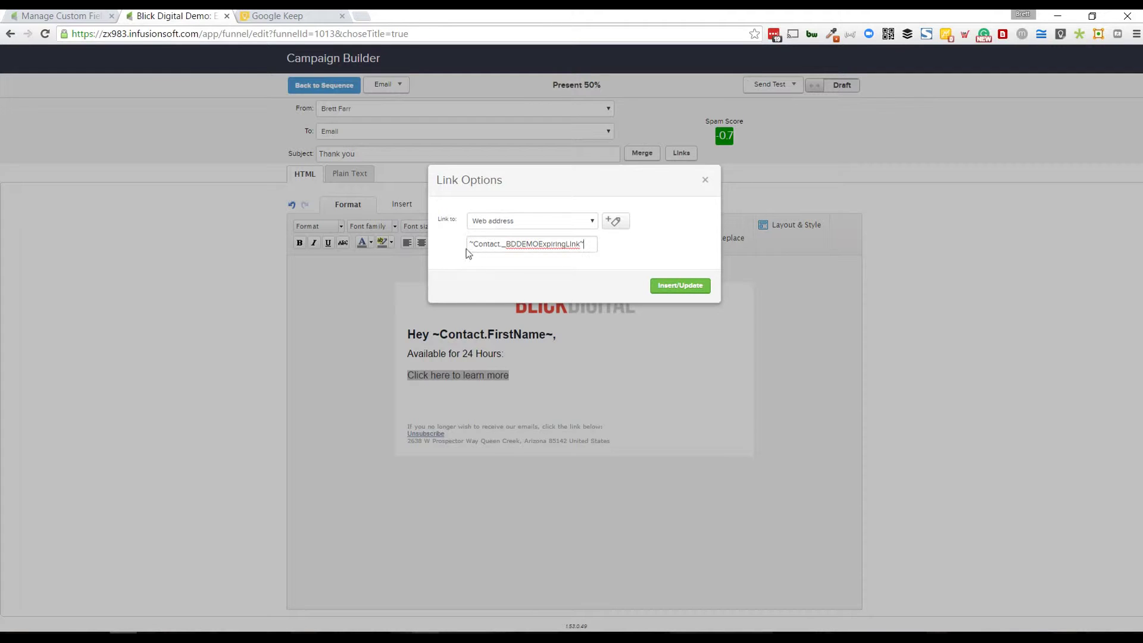
{"action": "left_click", "coordinate": [677, 288]}
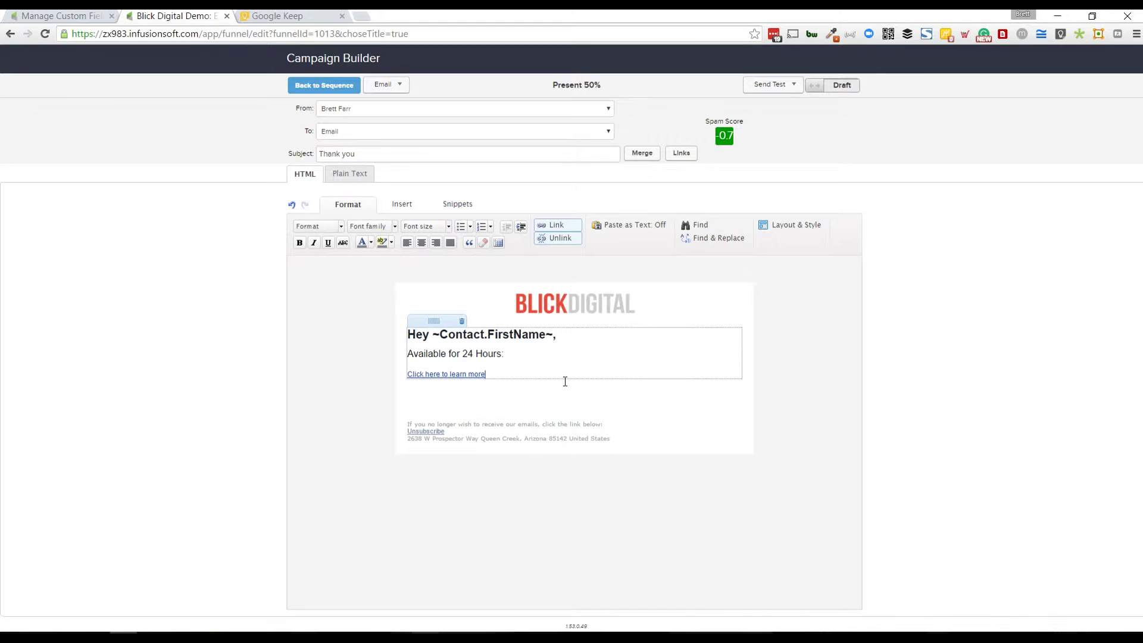
{"action": "left_click", "coordinate": [844, 89]}
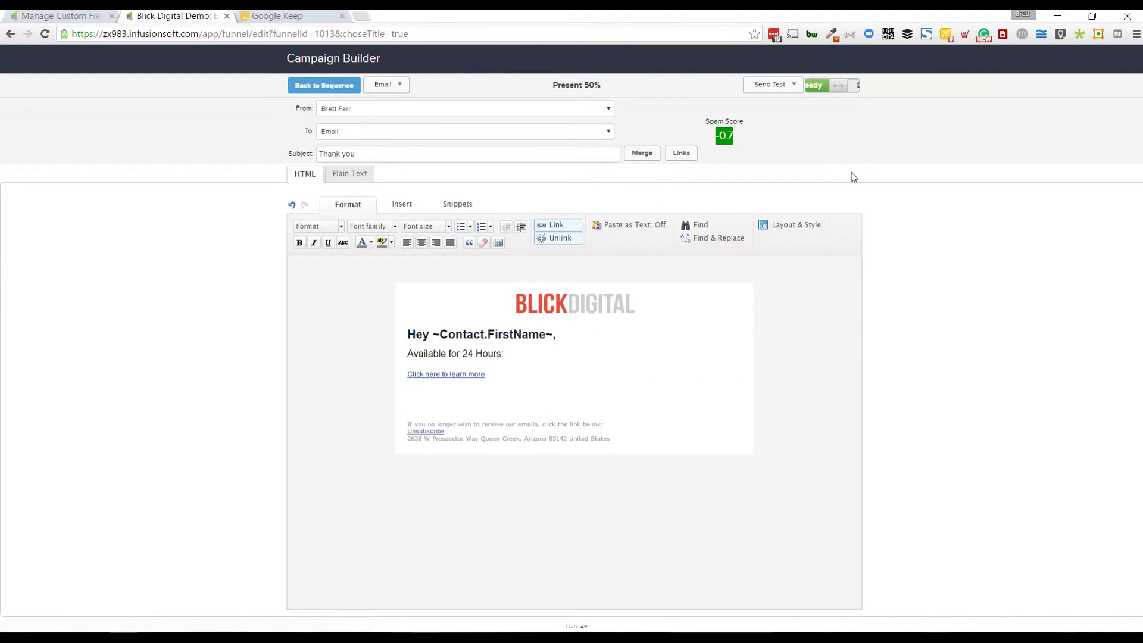
- Back on the Act Quickly sequence, add a Delay Timer after the Present 50% email
{"action": "left_click", "coordinate": [330, 88]}
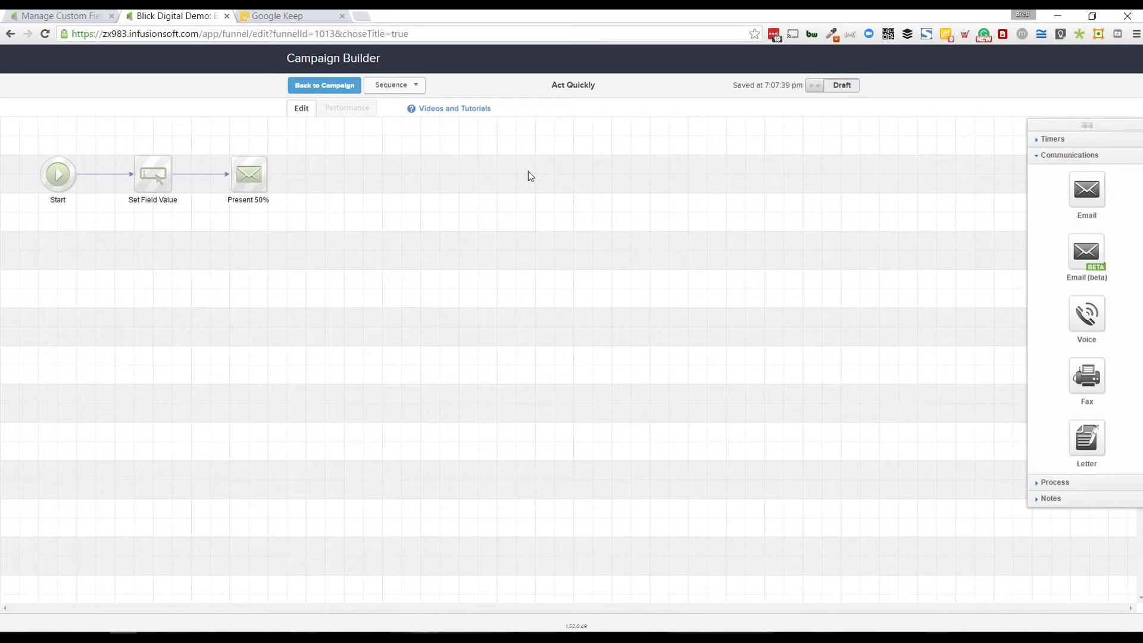
{"action": "left_click", "coordinate": [1052, 139]}
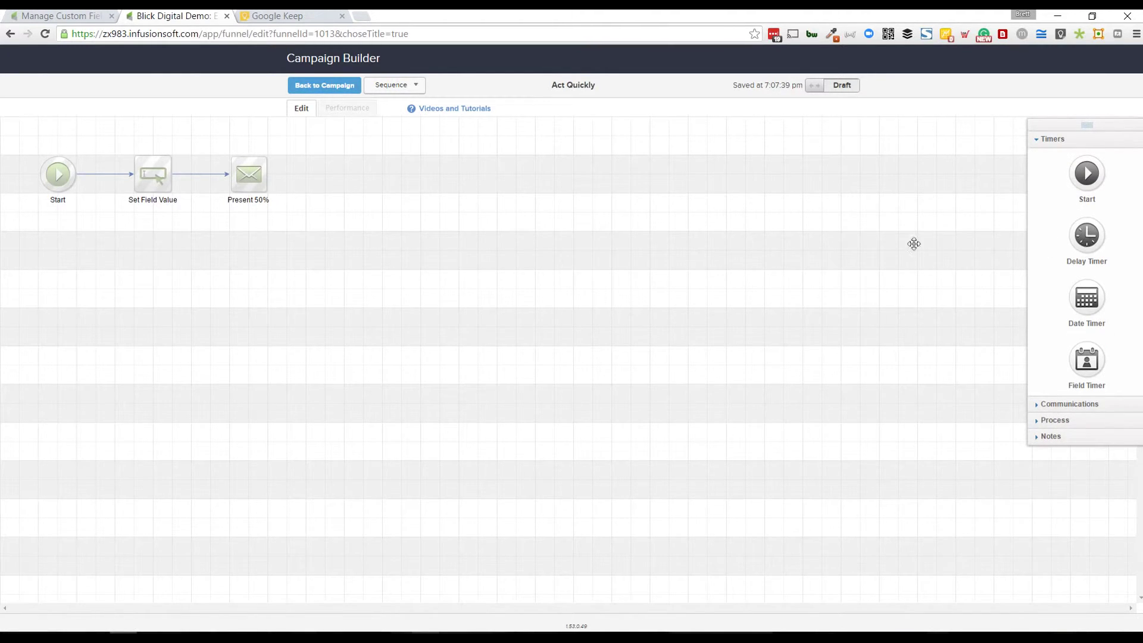
{"action": "left_click_drag", "start_coordinate": [914, 244], "coordinate": [332, 223]}
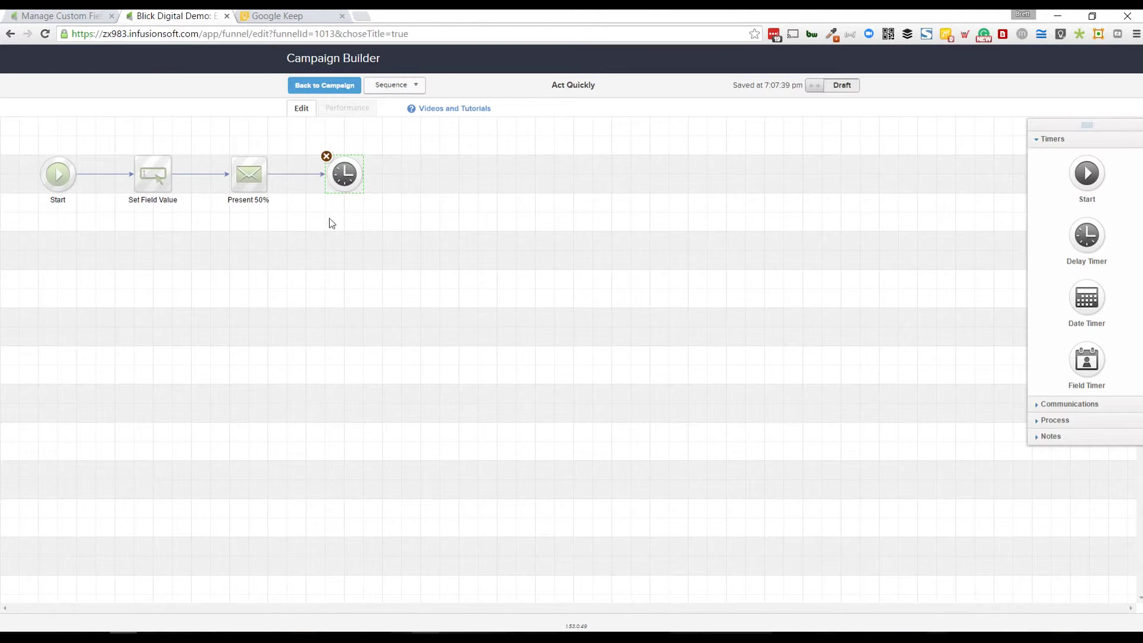
- Set the delay timer to wait 24 hours
{"action": "double_click", "coordinate": [346, 173]}
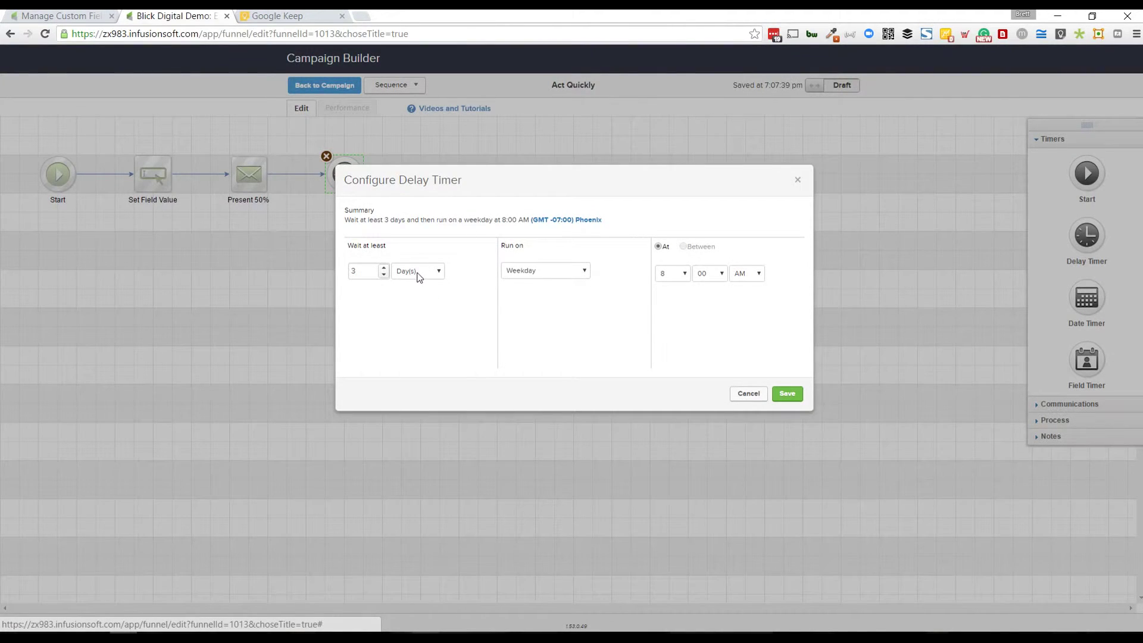
{"action": "left_click", "coordinate": [417, 272]}
{"action": "left_click", "coordinate": [417, 293]}
{"action": "left_click", "coordinate": [384, 267]}
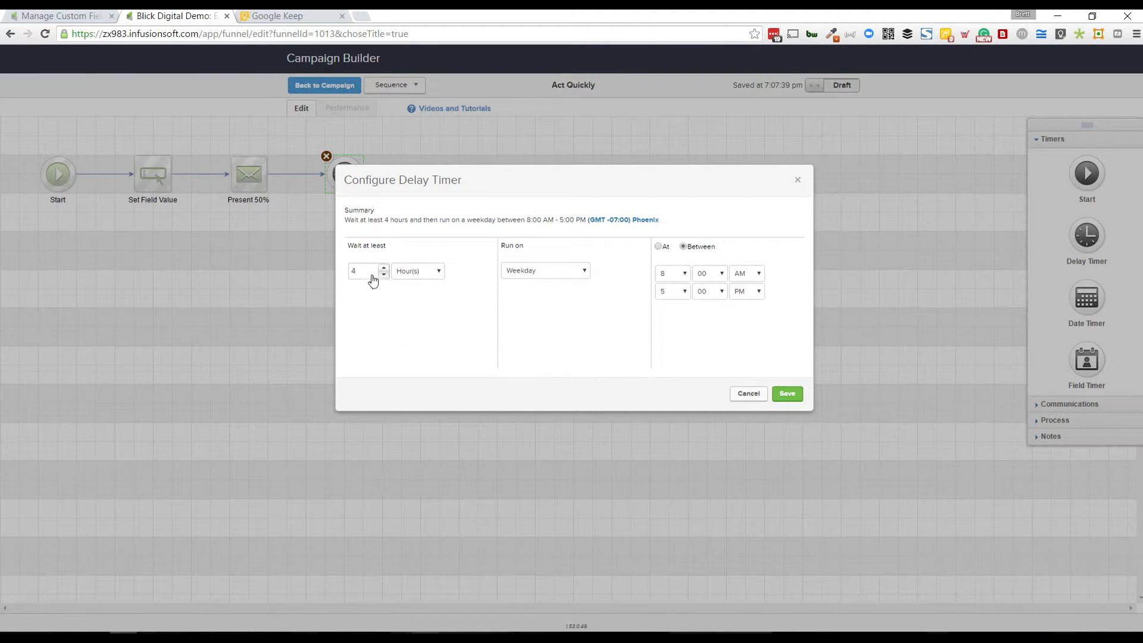
{"action": "left_click_drag", "start_coordinate": [359, 272], "coordinate": [349, 275]}
{"action": "type", "text": "24"}
- Let the timer run any day between 12:00 AM and 11:45 PM, and save it
{"action": "left_click", "coordinate": [544, 273]}
{"action": "left_click", "coordinate": [543, 285]}
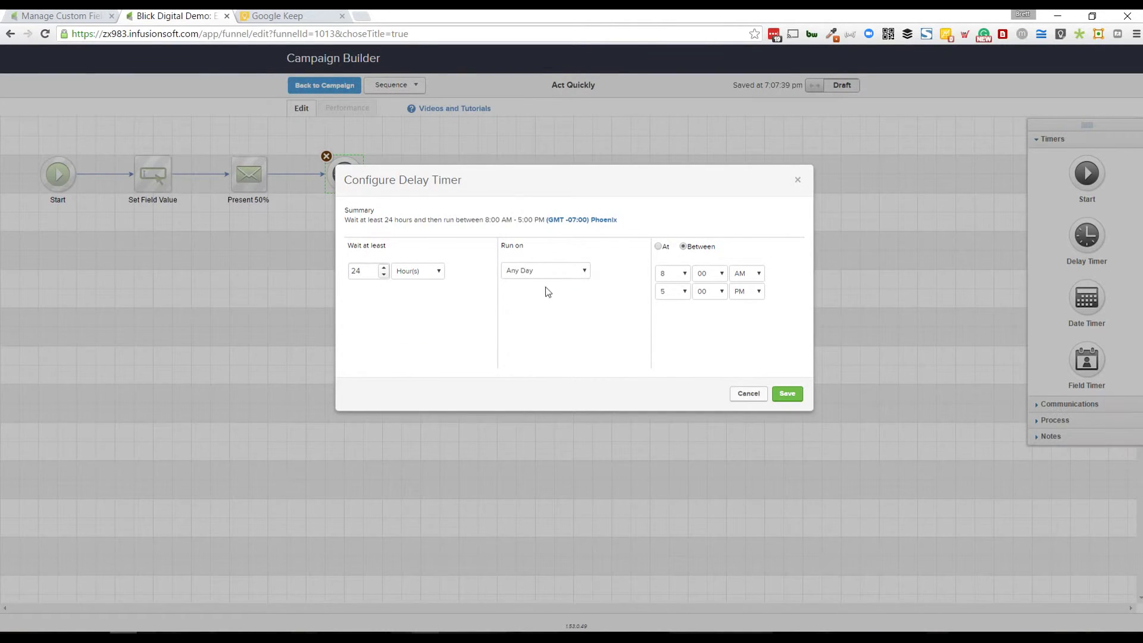
{"action": "left_click", "coordinate": [666, 276]}
{"action": "left_click", "coordinate": [669, 290]}
{"action": "left_click", "coordinate": [669, 290]}
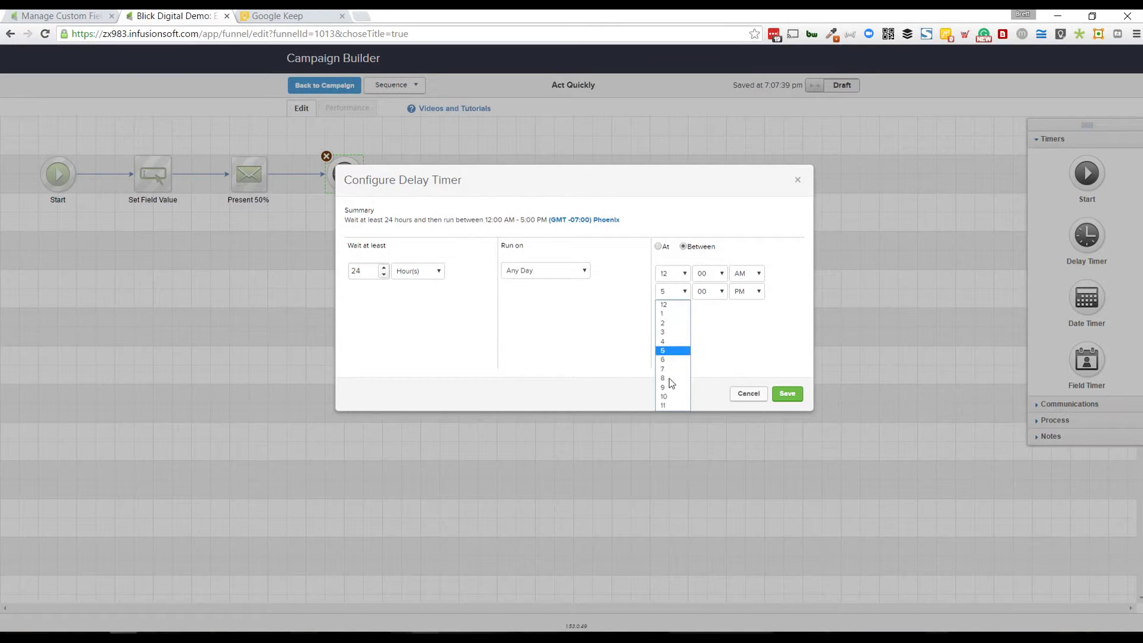
{"action": "left_click", "coordinate": [666, 408]}
{"action": "left_click", "coordinate": [707, 291]}
{"action": "left_click", "coordinate": [711, 337]}
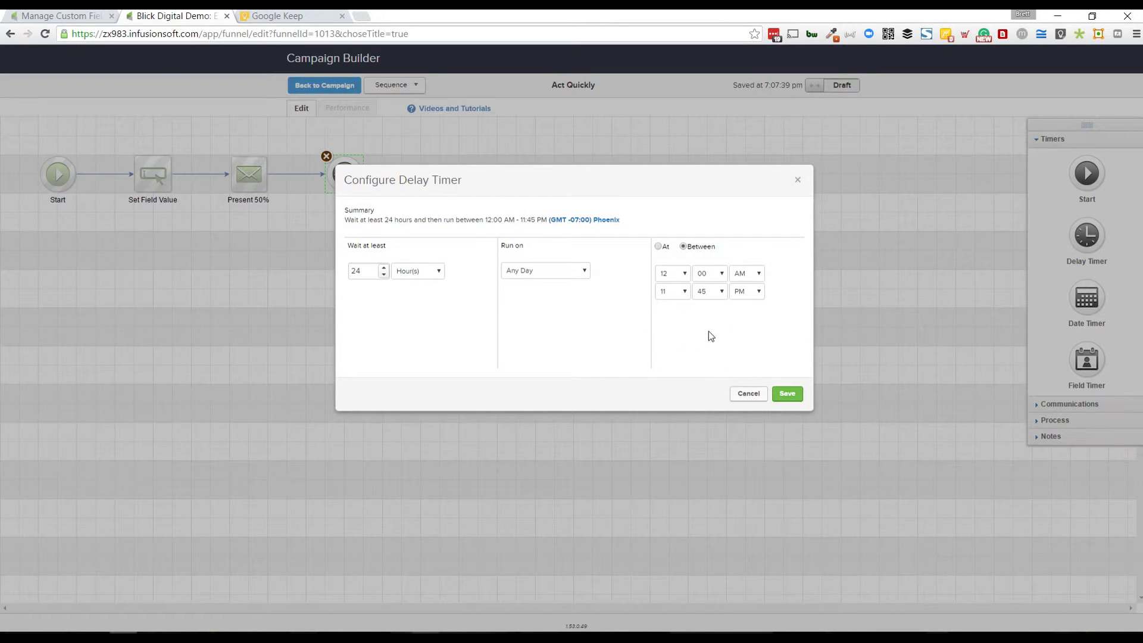
{"action": "left_click", "coordinate": [796, 396]}
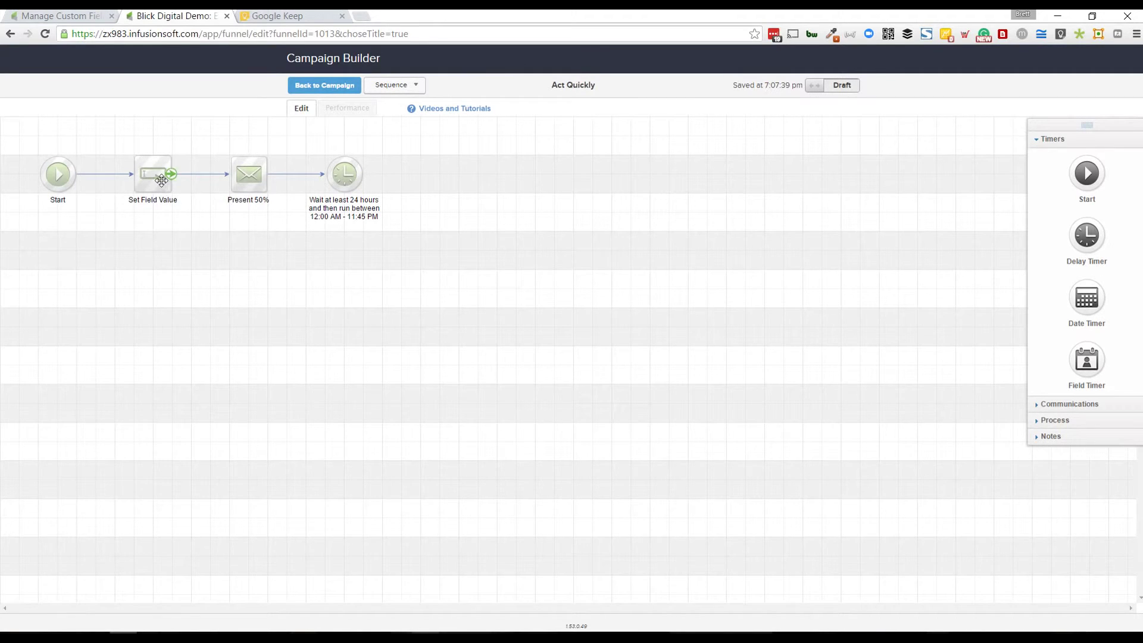
{"action": "left_click_drag", "start_coordinate": [161, 181], "coordinate": [477, 172]}
{"action": "left_click_drag", "start_coordinate": [366, 174], "coordinate": [498, 178]}
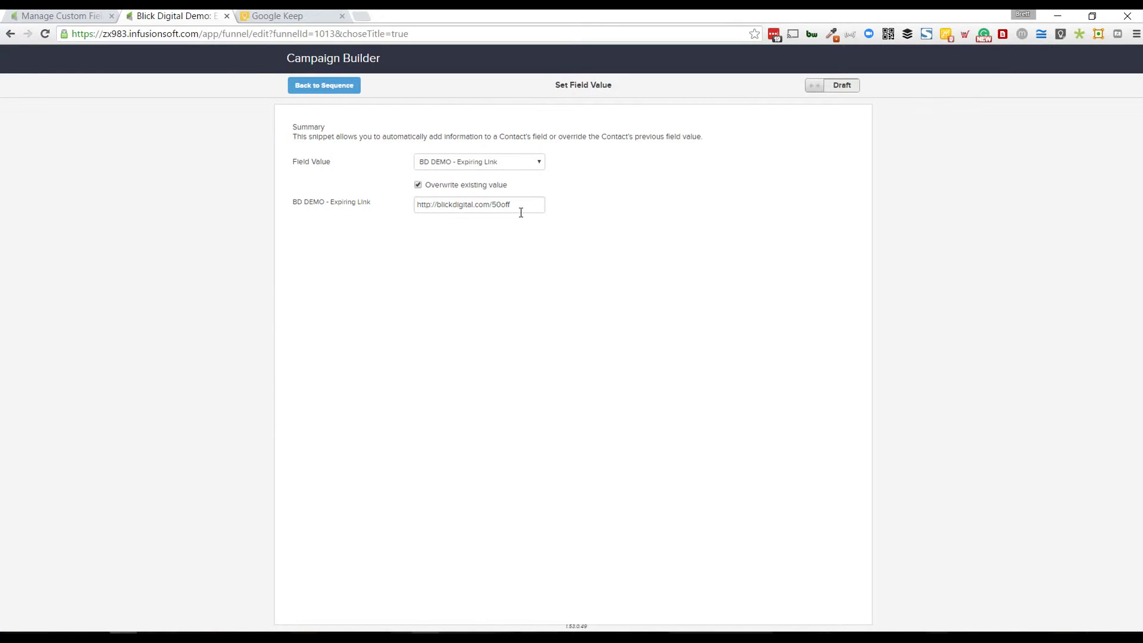
{"action": "left_click_drag", "start_coordinate": [521, 212], "coordinate": [491, 213]}
{"action": "type", "text": "sorry"}
{"action": "left_click", "coordinate": [834, 87]}
{"action": "left_click", "coordinate": [312, 89]}
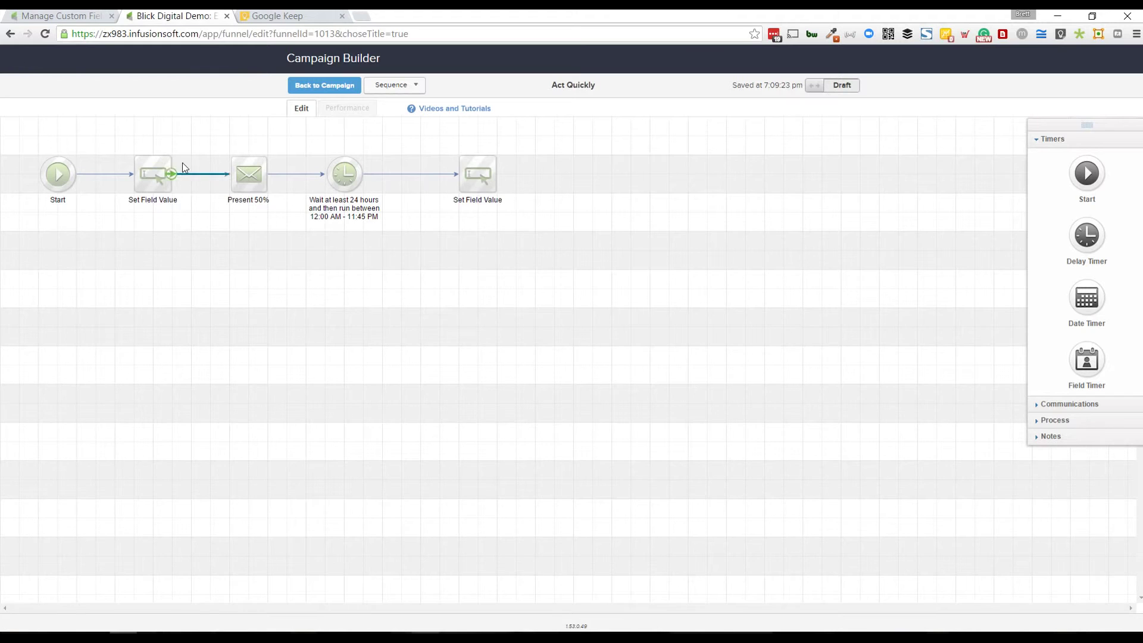
{"action": "left_click_drag", "start_coordinate": [208, 131], "coordinate": [291, 244]}
- Back on the campaign canvas, add a new goal triggered by Purchases a Product
{"action": "mouse_move", "coordinate": [481, 184]}
{"action": "left_click", "coordinate": [349, 94]}
{"action": "left_click_drag", "start_coordinate": [1065, 170], "coordinate": [355, 280]}
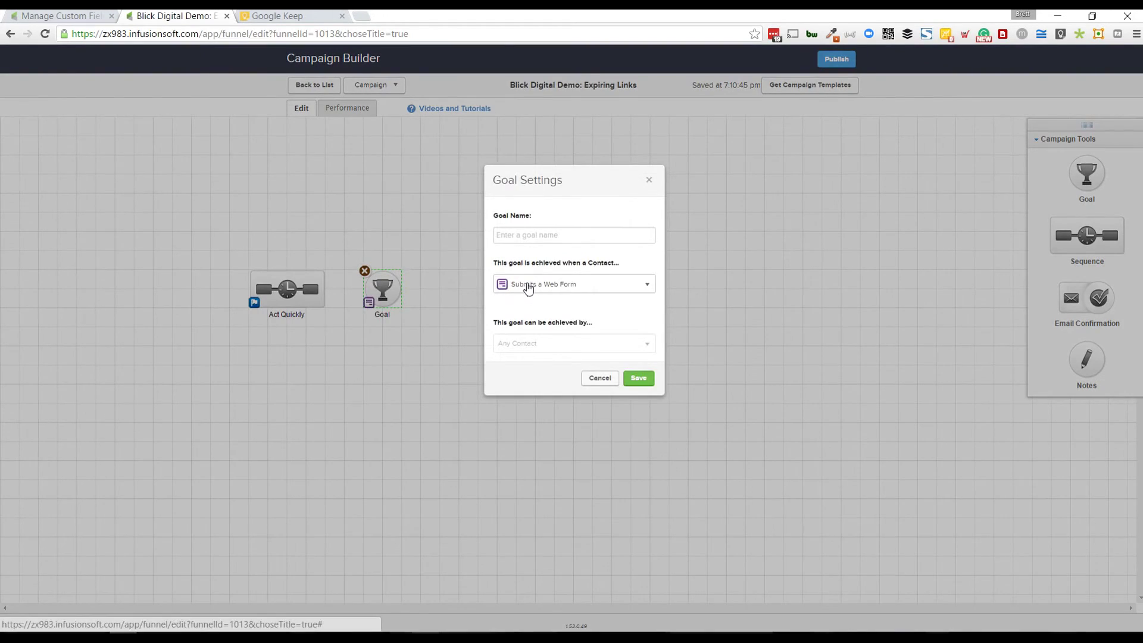
{"action": "left_click", "coordinate": [528, 288]}
{"action": "scroll", "coordinate": [524, 405], "scroll_direction": "down", "scroll_amount": 1}
{"action": "scroll", "coordinate": [524, 405], "scroll_direction": "up", "scroll_amount": 1}
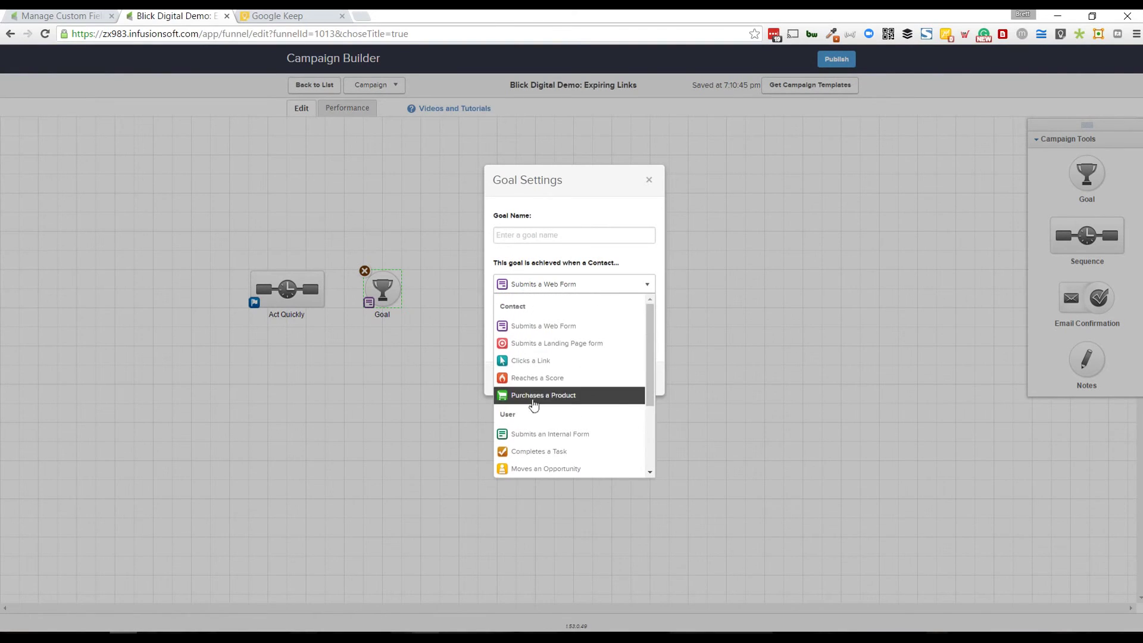
{"action": "left_click", "coordinate": [533, 397]}
- Name the goal 'Purchase', save it, and connect Act Quickly to it
{"action": "left_click", "coordinate": [640, 379]}
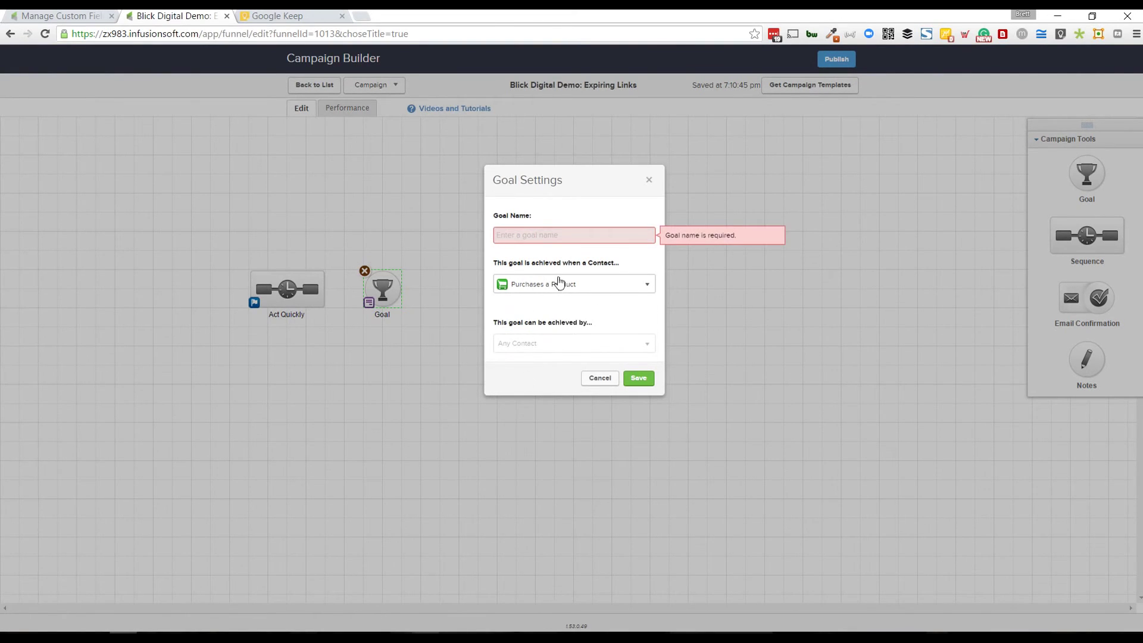
{"action": "left_click", "coordinate": [556, 239]}
{"action": "type", "text": "Pur"}
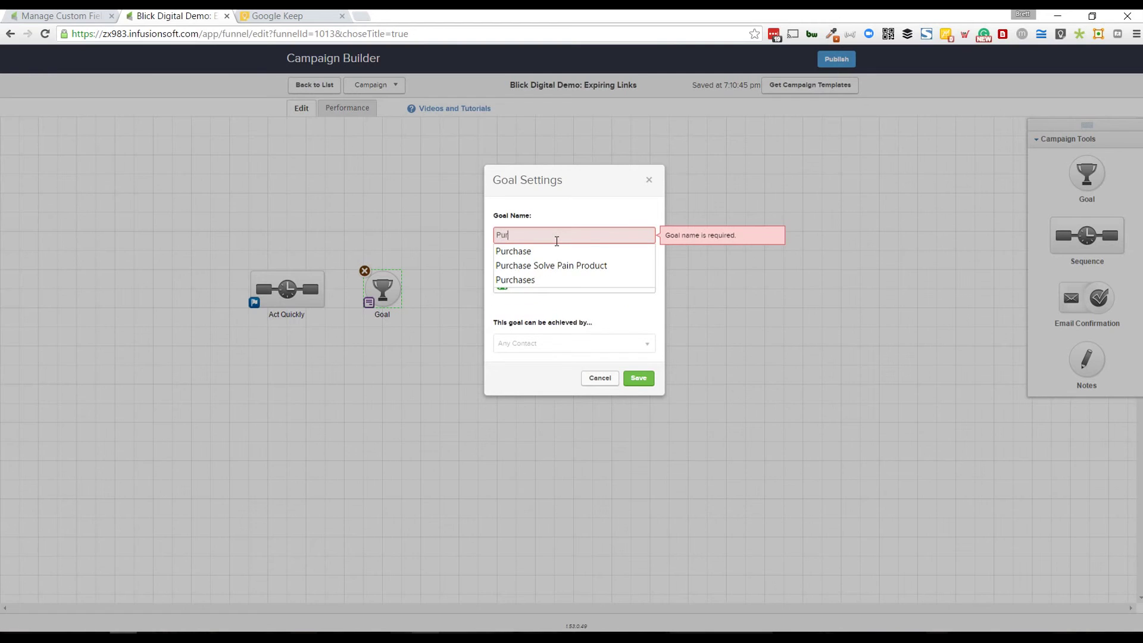
{"action": "type", "text": "chase"}
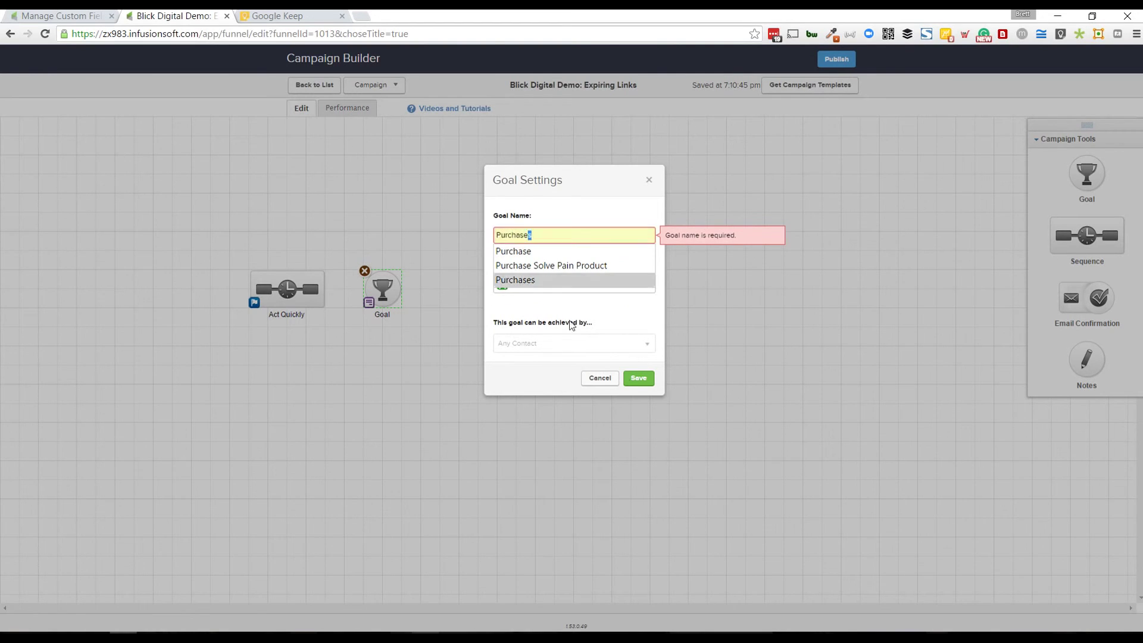
{"action": "left_click", "coordinate": [637, 378]}
{"action": "left_click_drag", "start_coordinate": [325, 290], "coordinate": [381, 289]}
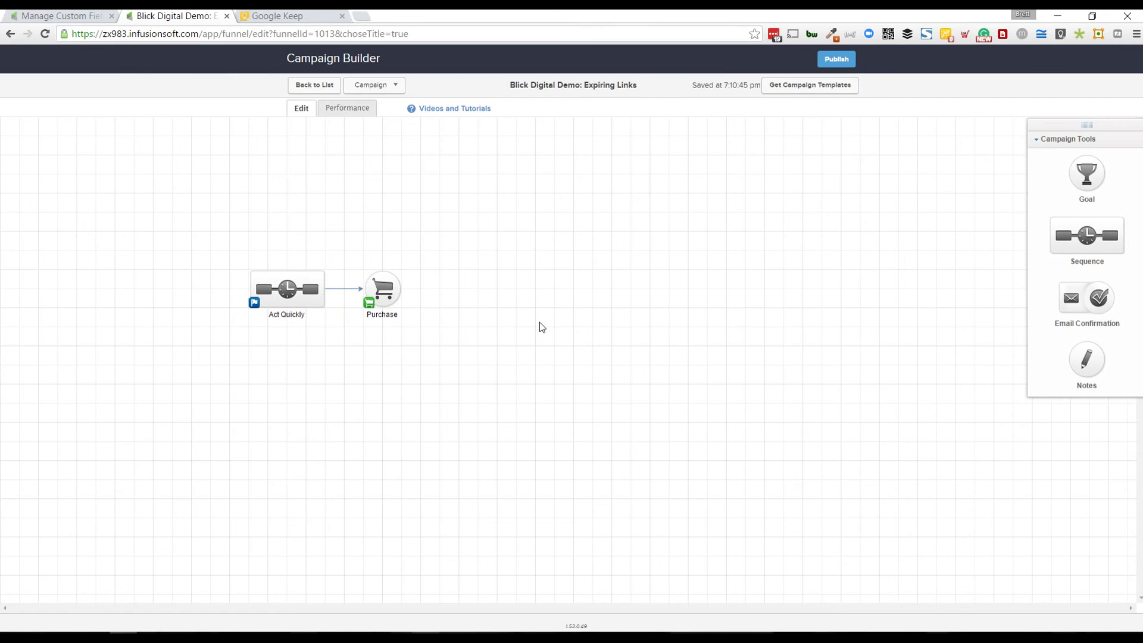
- Place an Untitled Sequence after the Purchase goal and deselect it
{"action": "left_click_drag", "start_coordinate": [1077, 253], "coordinate": [472, 290]}
{"action": "mouse_move", "coordinate": [472, 319]}
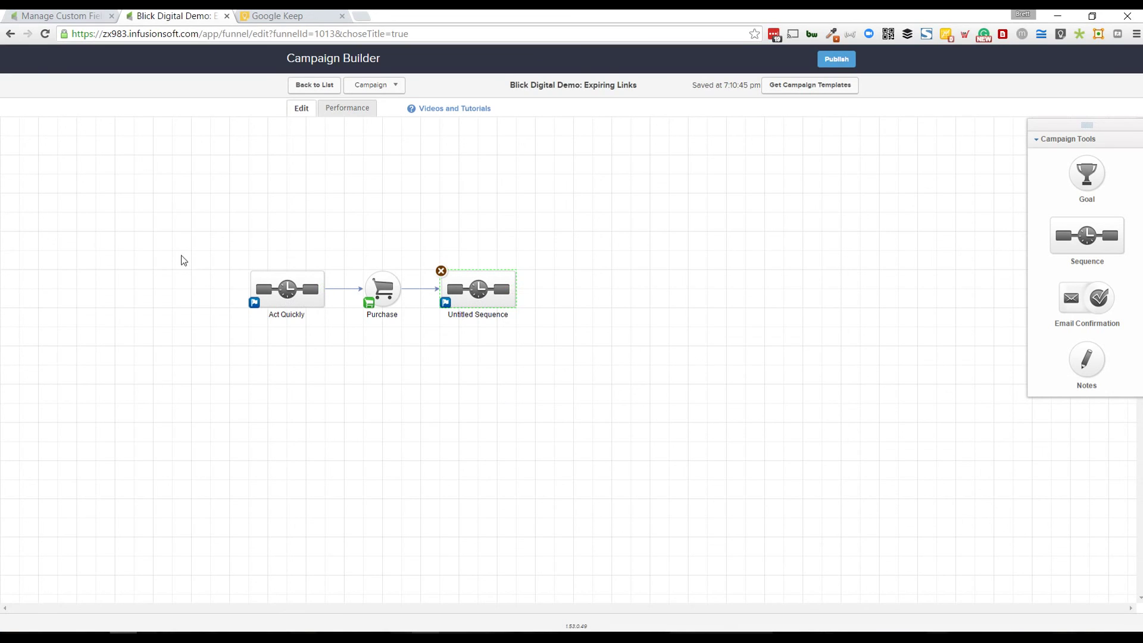
{"action": "left_click", "coordinate": [557, 383]}
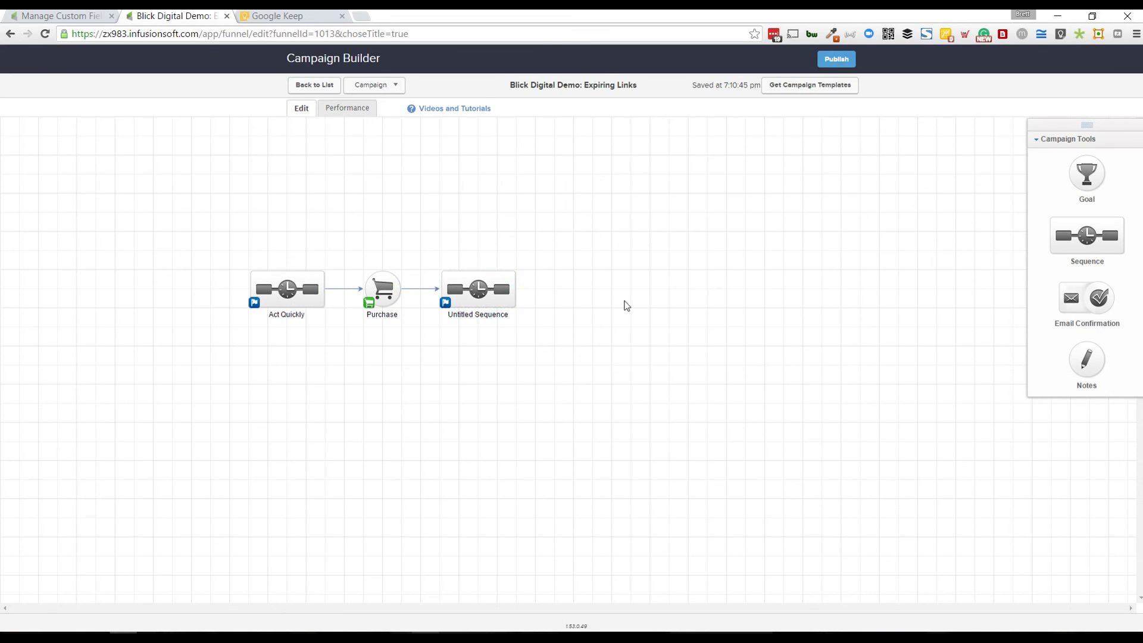